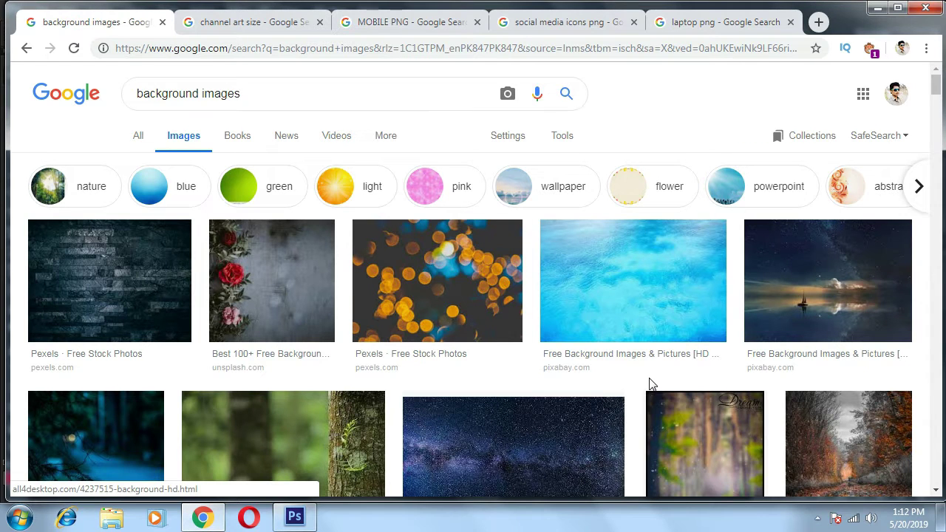
# - Look through the background image search results and examine the YouTube channel art size template in the channel art size results
pyautogui.scroll(-6, 650, 383)
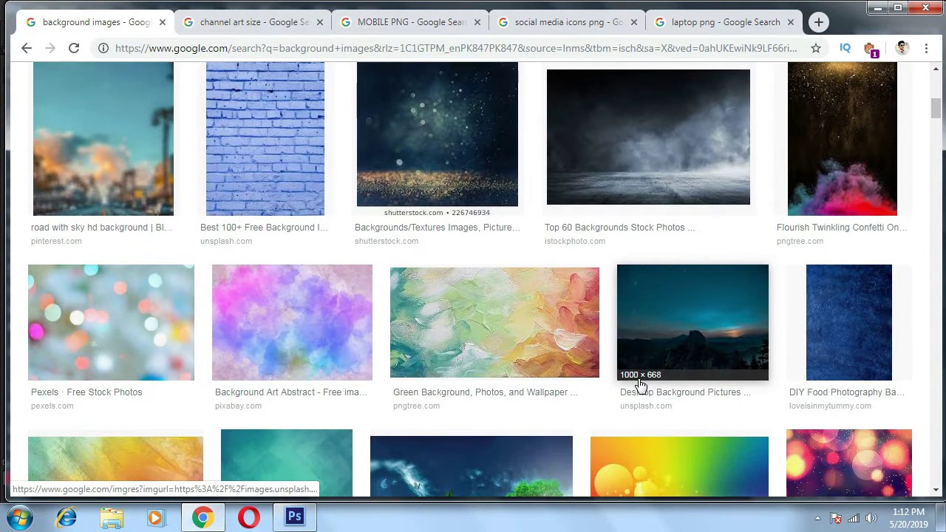
pyautogui.scroll(-6, 630, 378)
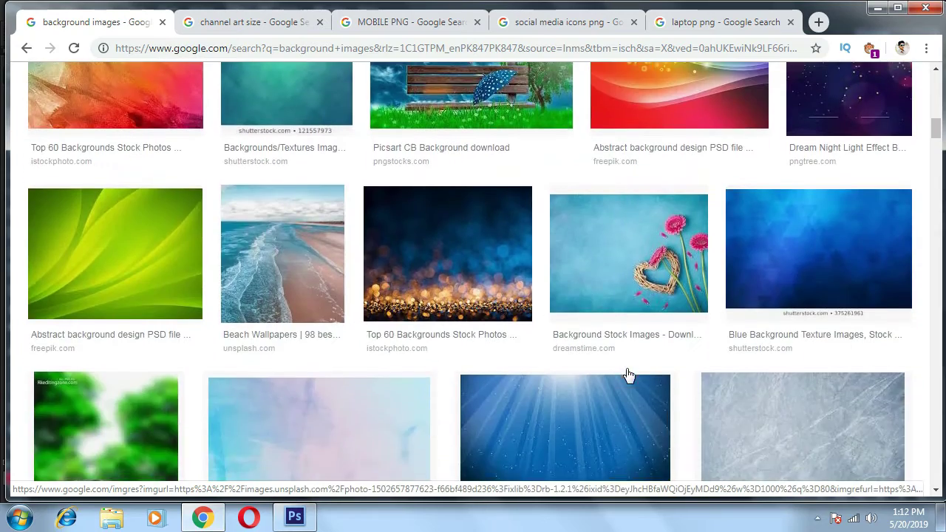
pyautogui.scroll(15, 627, 375)
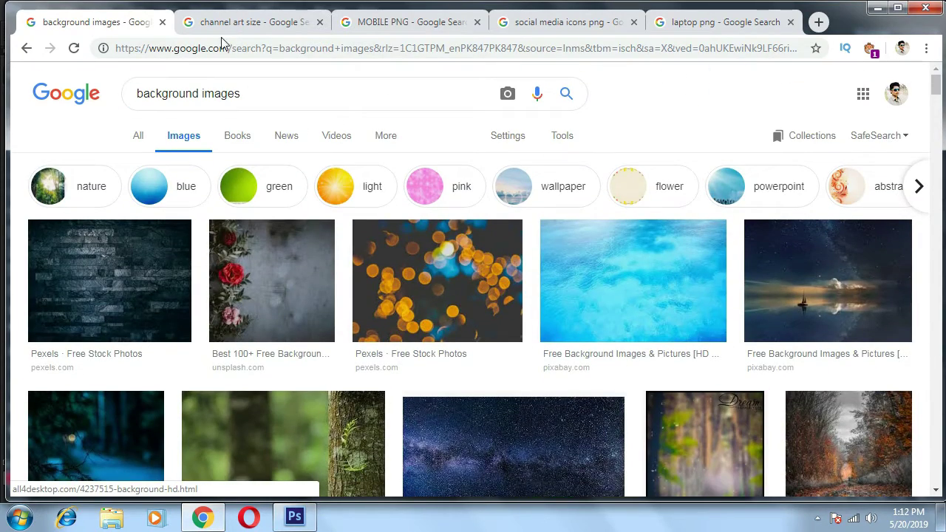
pyautogui.click(237, 23)
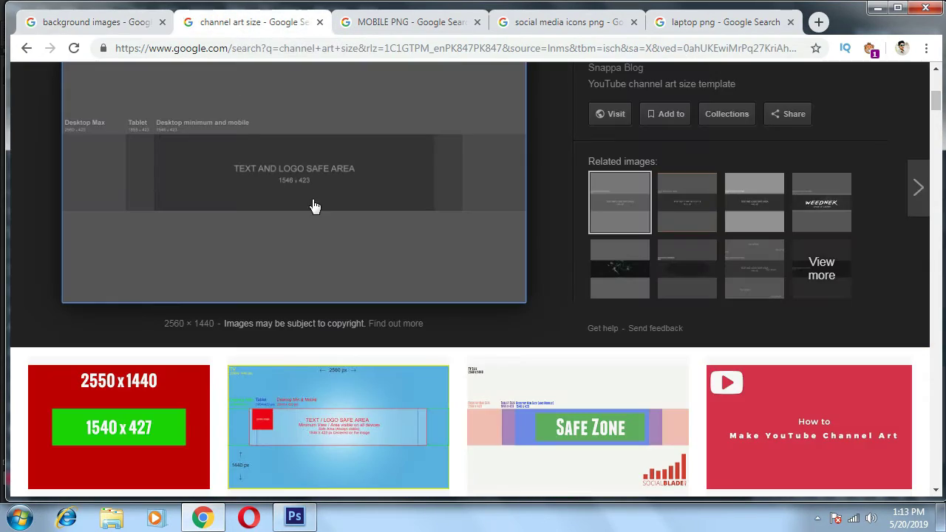
pyautogui.scroll(5, 314, 206)
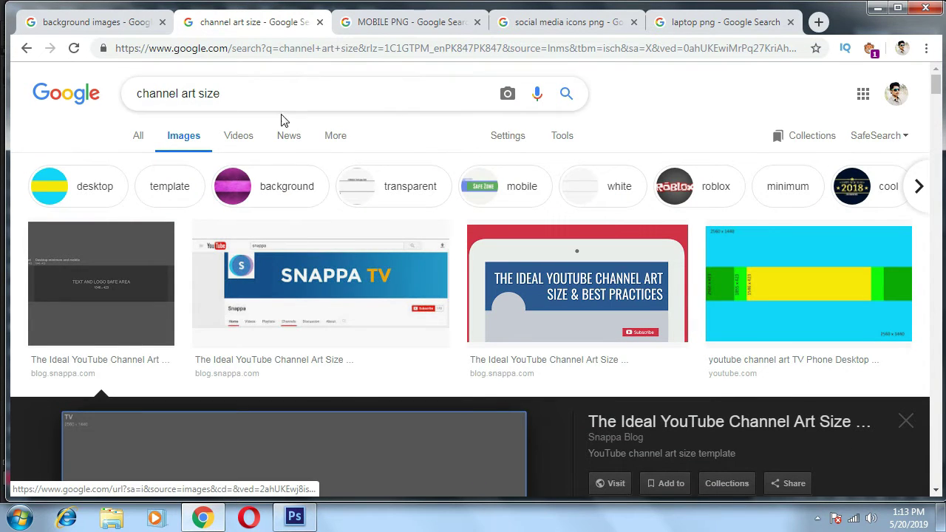
pyautogui.scroll(-1, 496, 367)
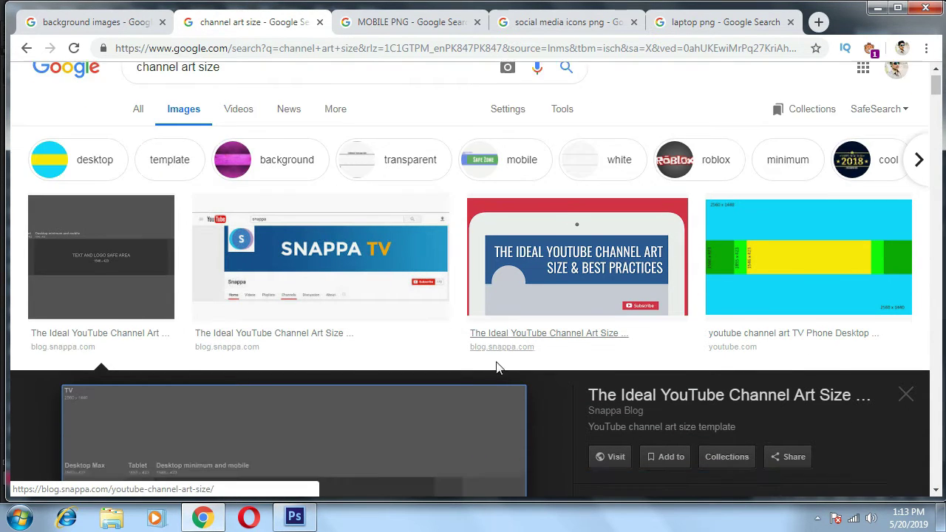
pyautogui.scroll(-3, 497, 368)
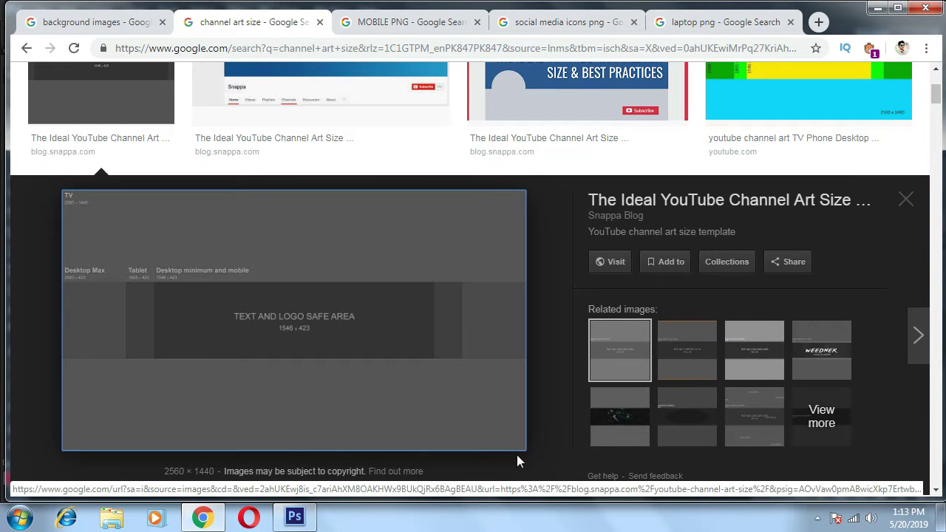
pyautogui.scroll(3, 566, 383)
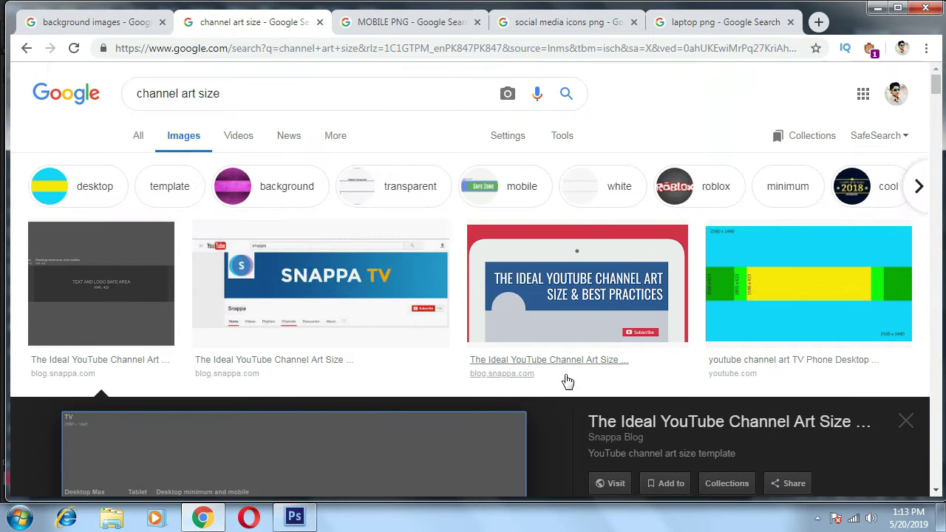
# - Switch from the browser to the desktop and open the "unnamed" channel art template image in Photoshop
pyautogui.click(876, 9)
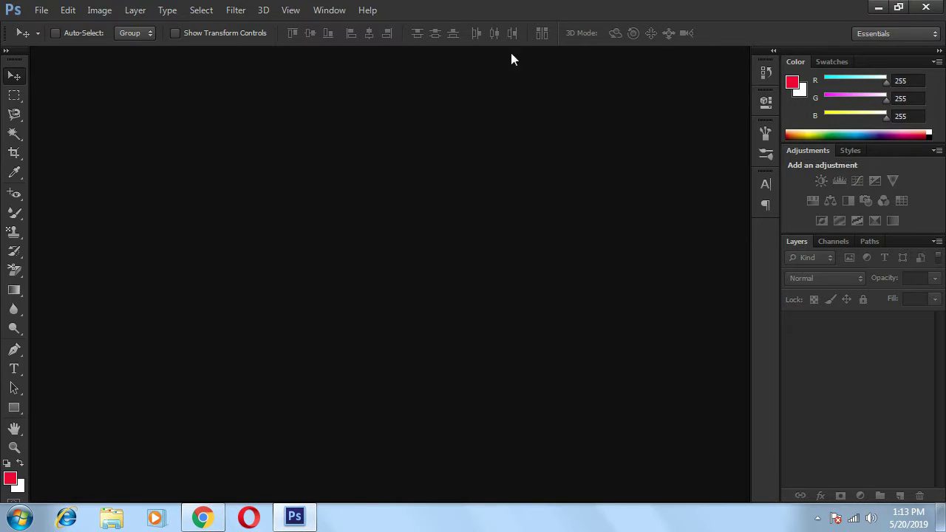
pyautogui.click(878, 9)
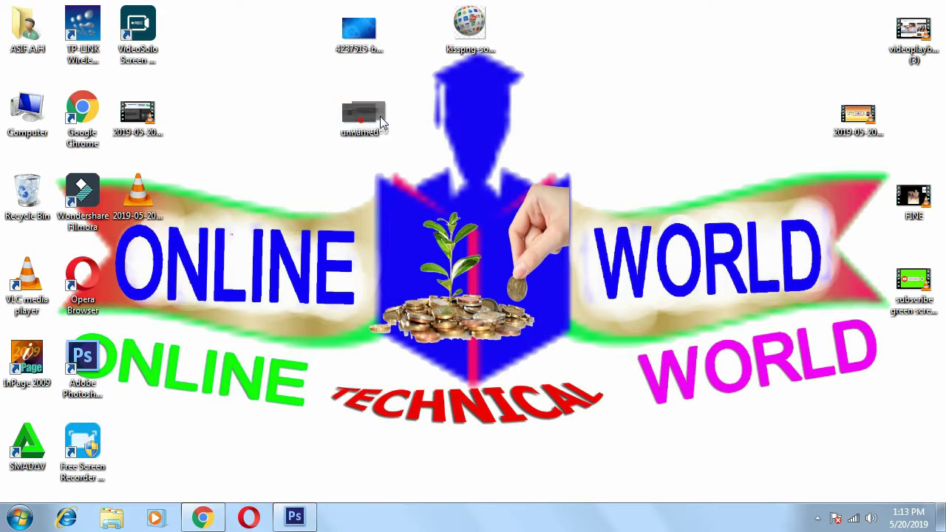
pyautogui.moveTo(380, 116); pyautogui.dragTo(320, 311)
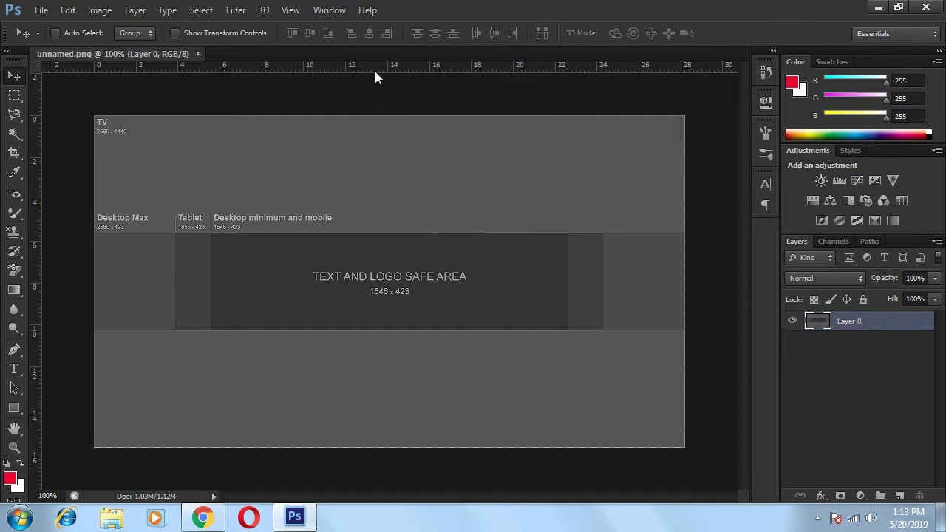
# - Add horizontal guides along the upper and lower edges of the safe area and vertical guides along both outer edges of the tablet area
pyautogui.moveTo(376, 69); pyautogui.dragTo(385, 232)
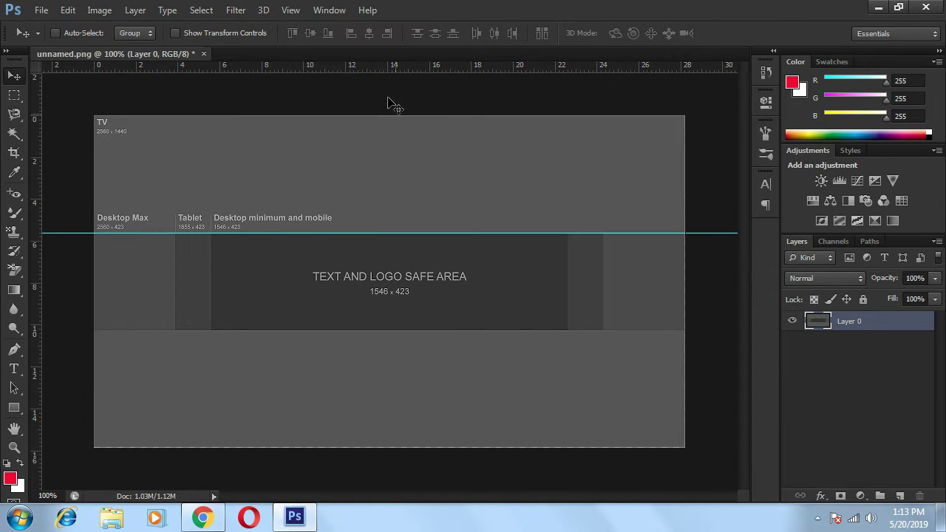
pyautogui.moveTo(372, 67); pyautogui.dragTo(392, 331)
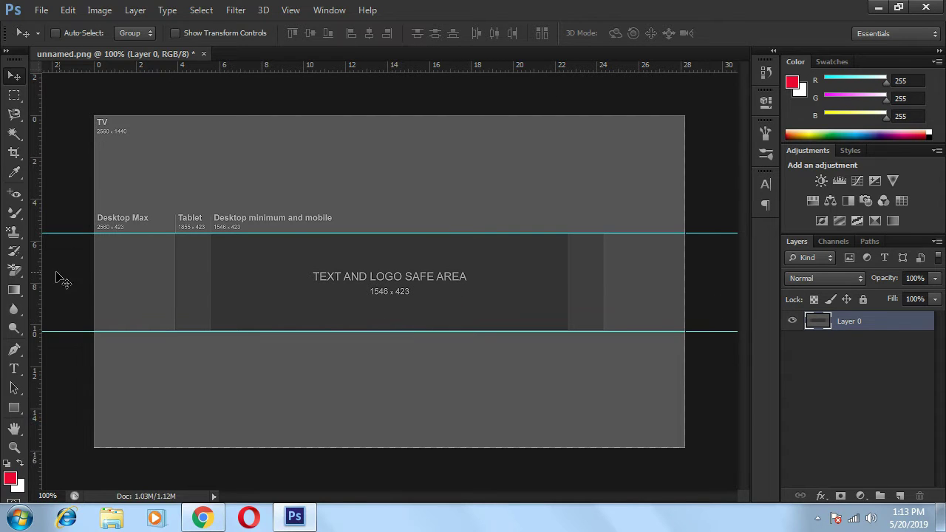
pyautogui.moveTo(42, 281); pyautogui.dragTo(603, 361)
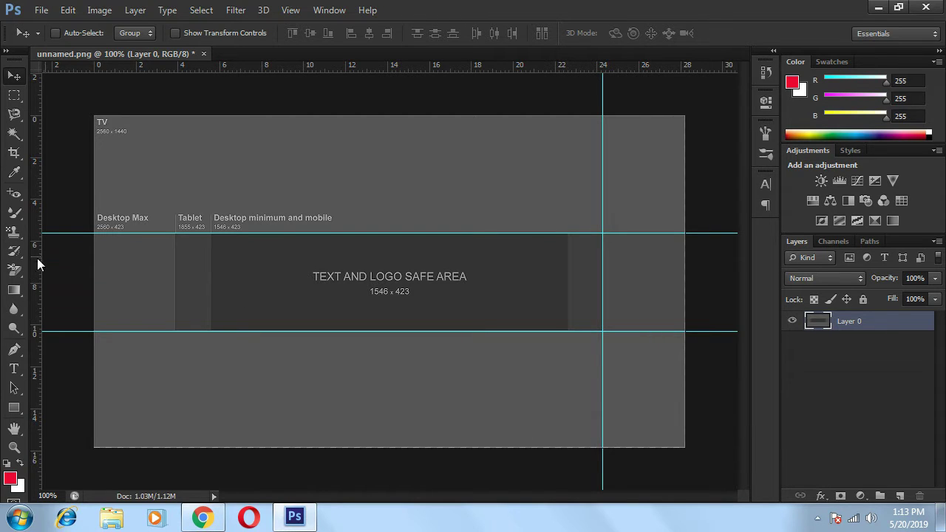
pyautogui.moveTo(38, 265); pyautogui.dragTo(175, 291)
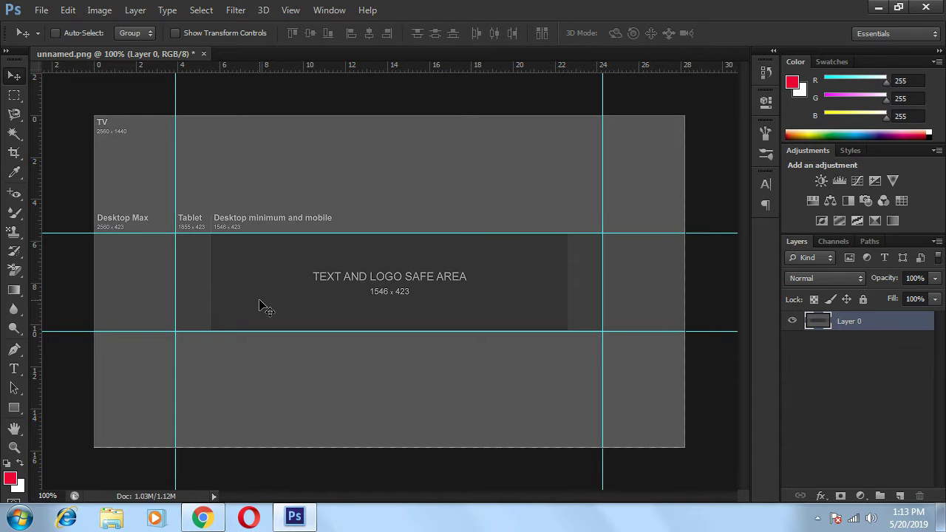
# - Place the 4237515-background-hd image from the desktop over the template and stretch its width to 27.78% so it covers the canvas
pyautogui.click(879, 7)
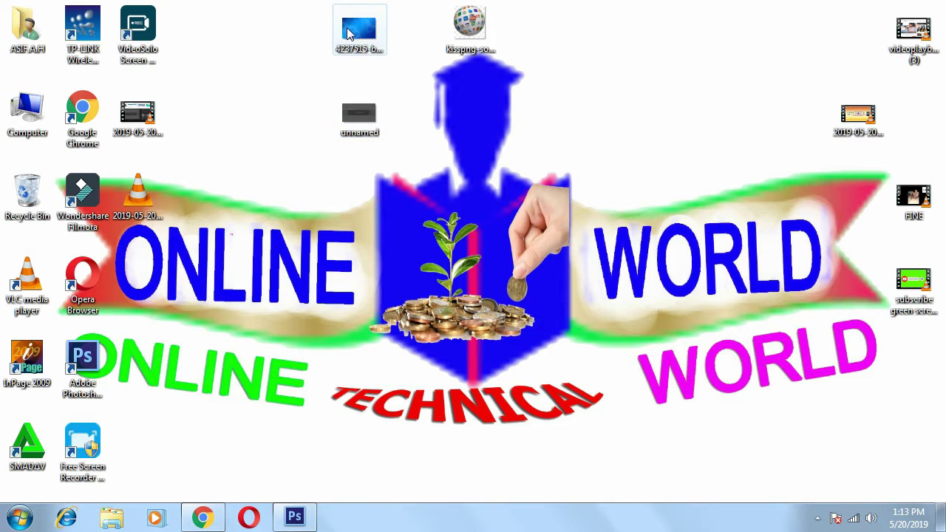
pyautogui.moveTo(349, 37); pyautogui.dragTo(332, 270)
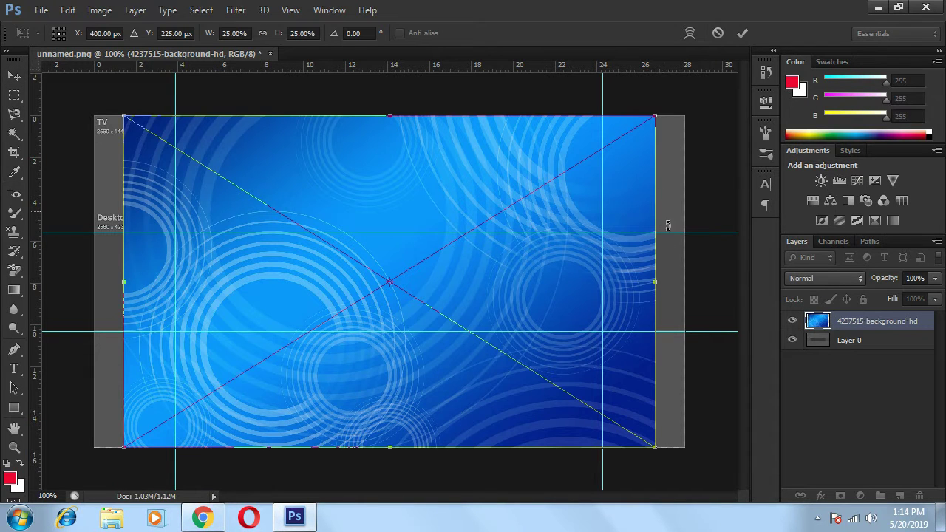
pyautogui.moveTo(659, 281); pyautogui.dragTo(685, 280)
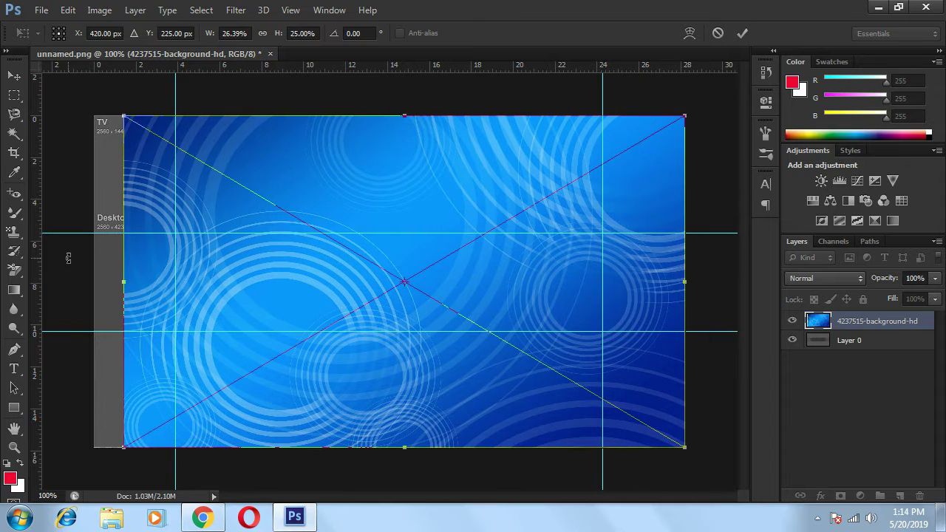
pyautogui.moveTo(122, 282); pyautogui.dragTo(94, 282)
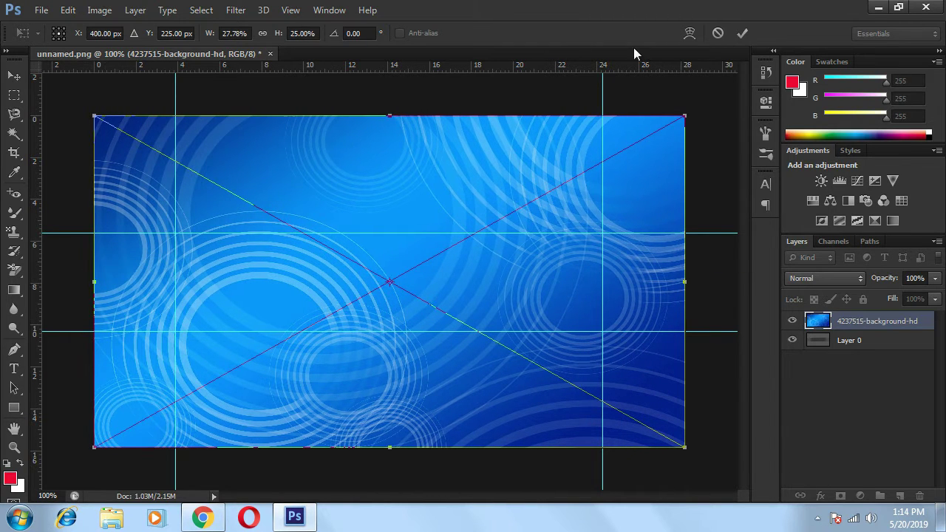
pyautogui.click(743, 34)
# - Add the red text "ONLINE TECHNICAL WORLD" in 48 pt Tahoma Bold between the two horizontal guides
pyautogui.click(255, 132)
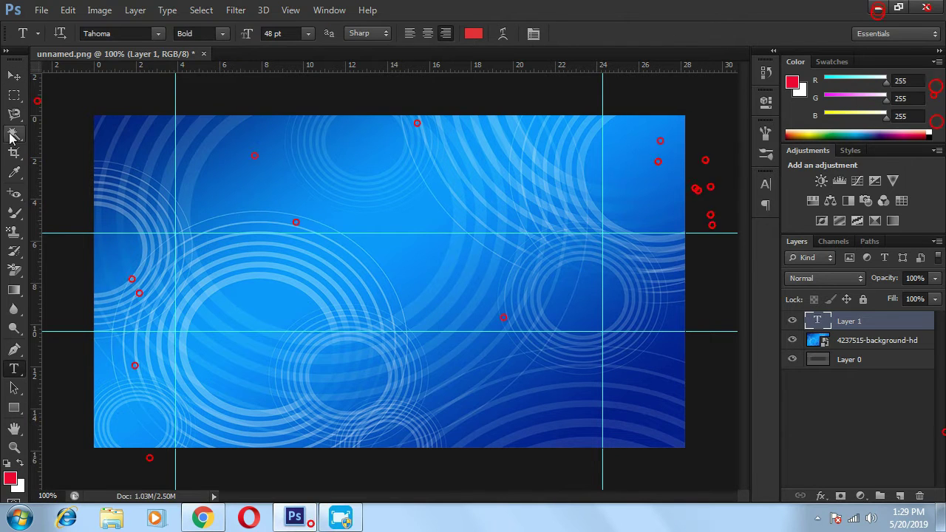
pyautogui.click(14, 76)
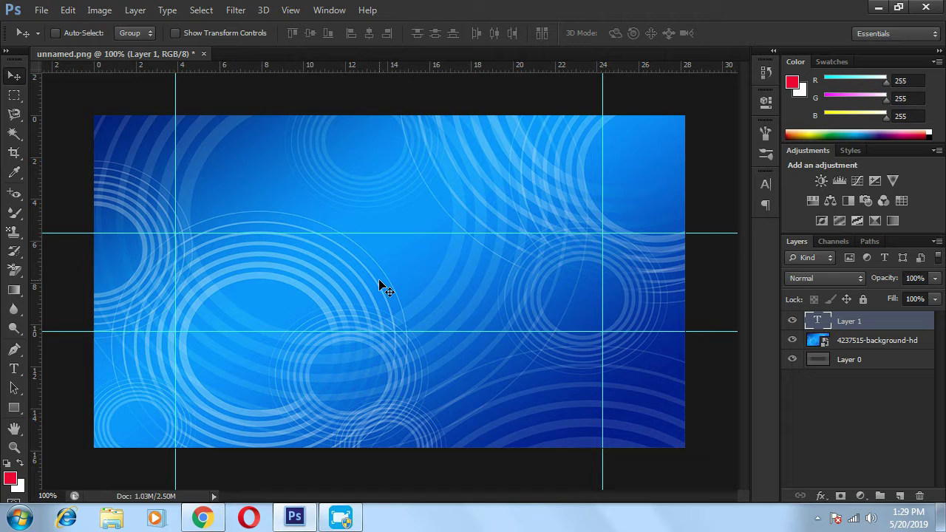
pyautogui.click(14, 369)
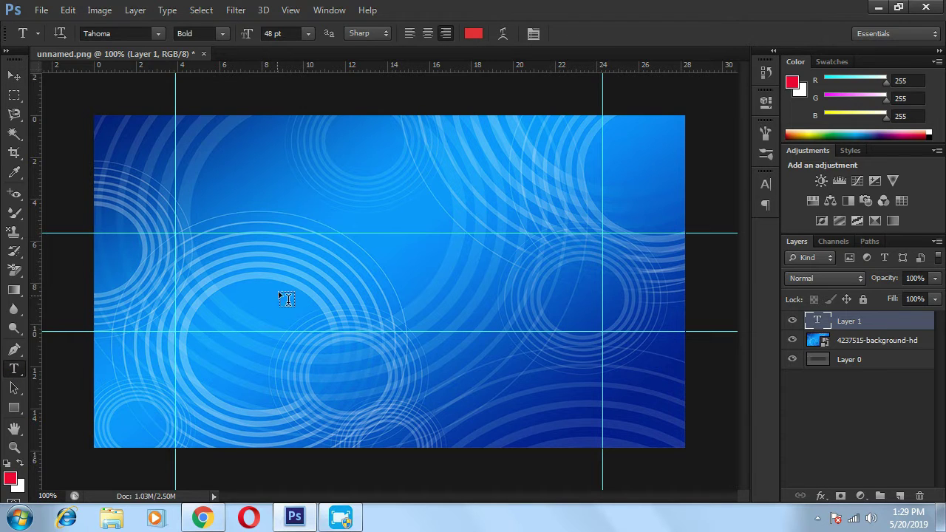
pyautogui.click(330, 272)
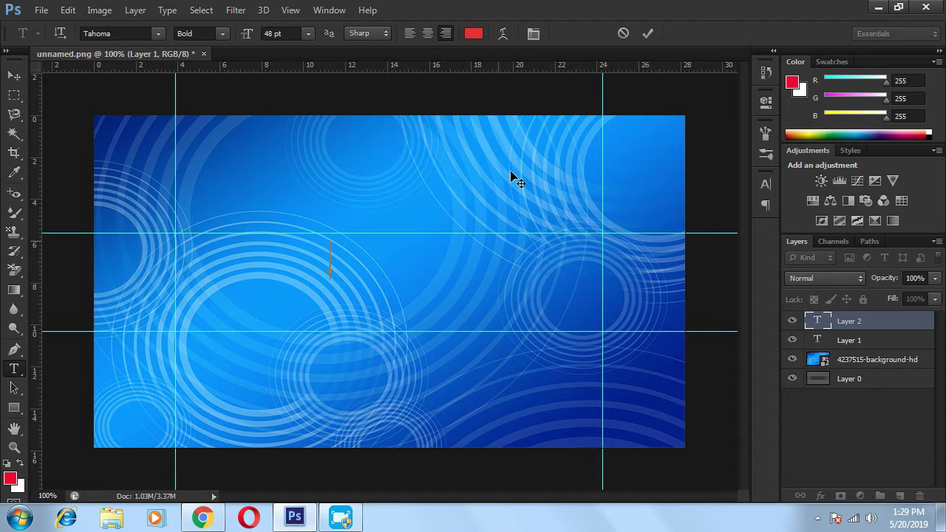
pyautogui.click(307, 35)
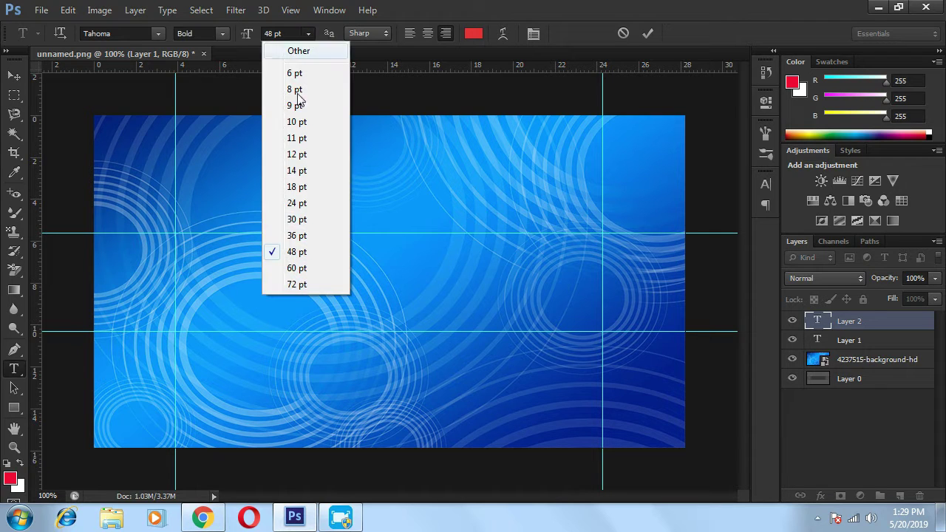
pyautogui.click(369, 268)
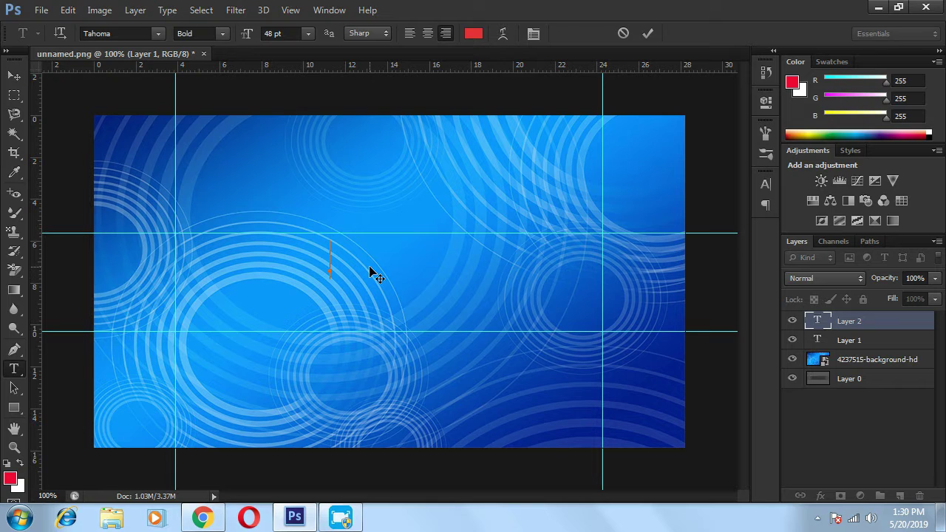
pyautogui.write('ONL')
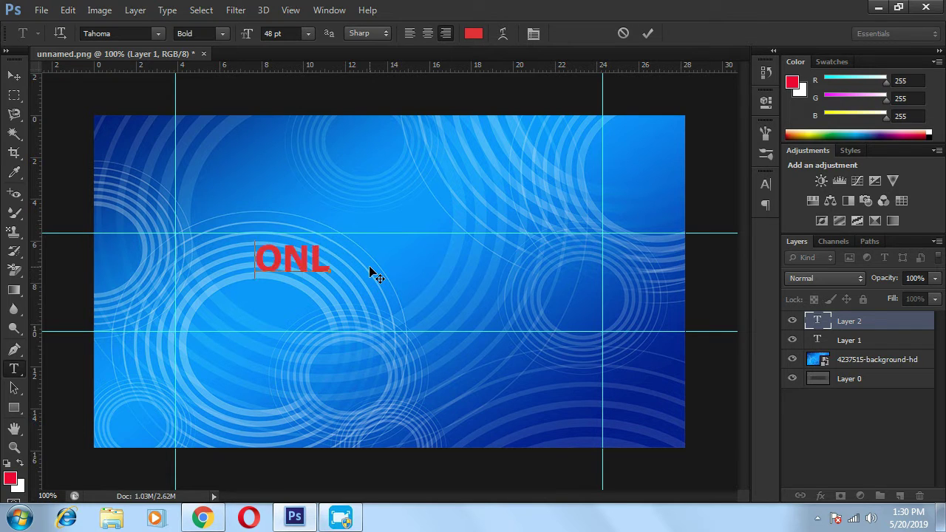
pyautogui.write('INE TECH')
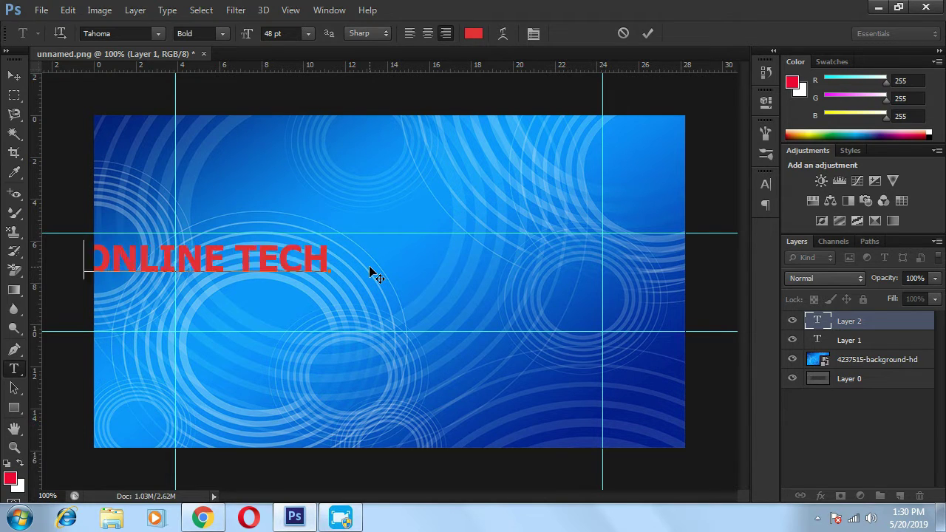
pyautogui.write('NICAL WOR')
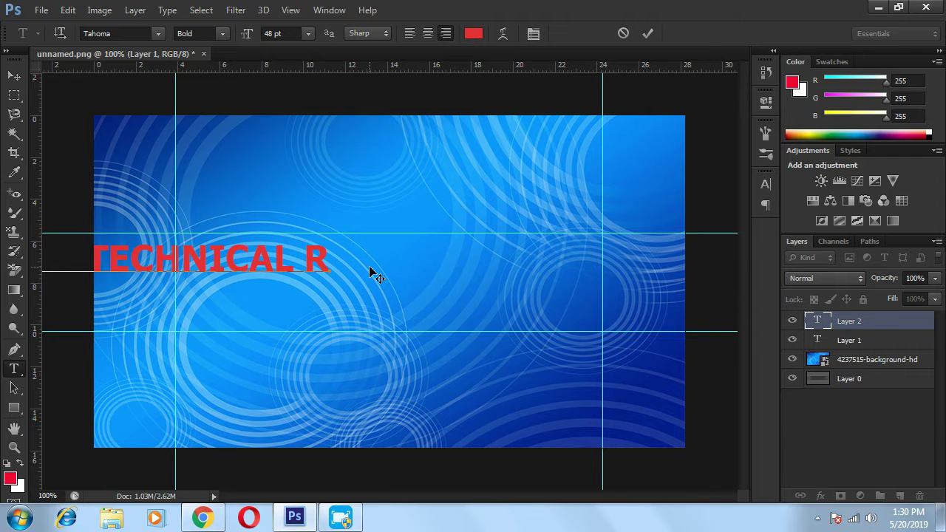
pyautogui.write('LD')
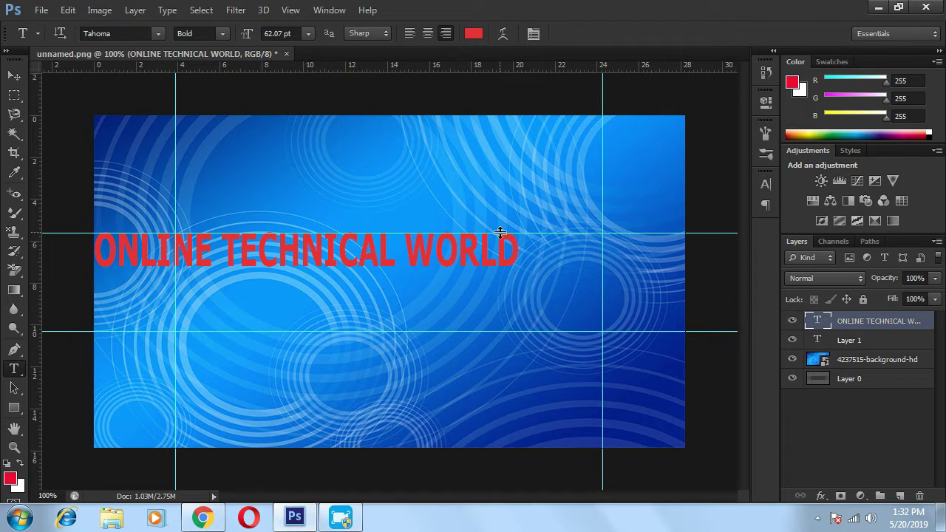
# - Scale the title text to about 83% width and 70% height and place it between the vertical guides, just below the upper horizontal guide
pyautogui.hotkey('ctrl', 't')
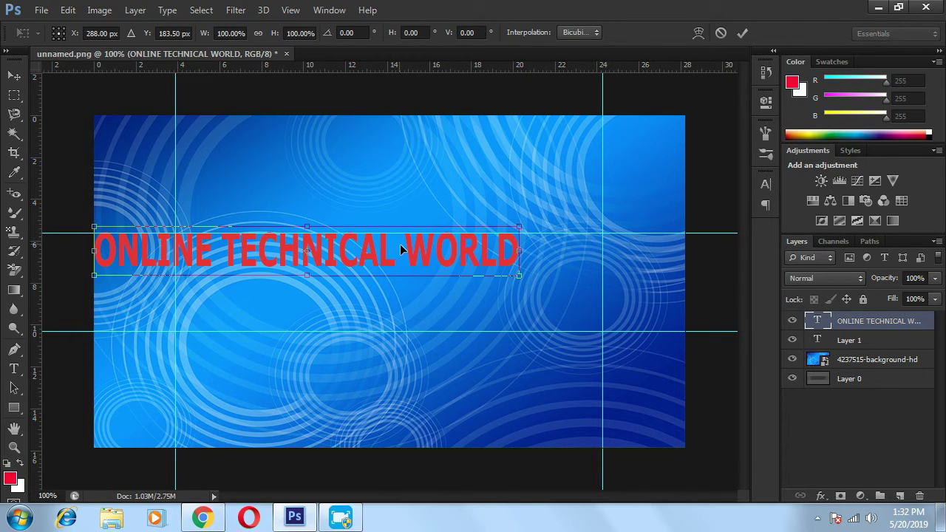
pyautogui.moveTo(400, 247); pyautogui.dragTo(482, 253)
pyautogui.moveTo(601, 234); pyautogui.dragTo(494, 248)
pyautogui.moveTo(373, 262); pyautogui.dragTo(415, 254)
pyautogui.moveTo(537, 238); pyautogui.dragTo(569, 233)
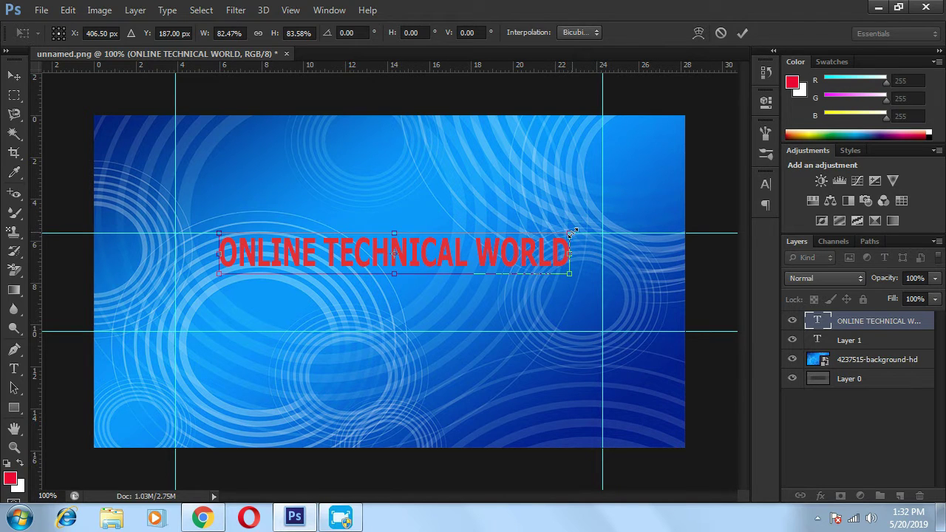
pyautogui.moveTo(570, 234); pyautogui.dragTo(572, 237)
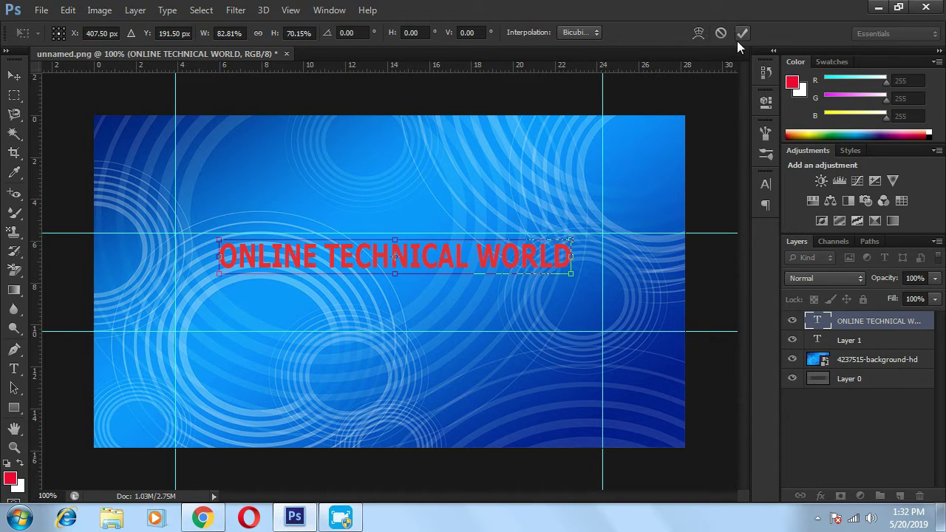
pyautogui.press('Left')
pyautogui.press('Left')
pyautogui.press('Left')
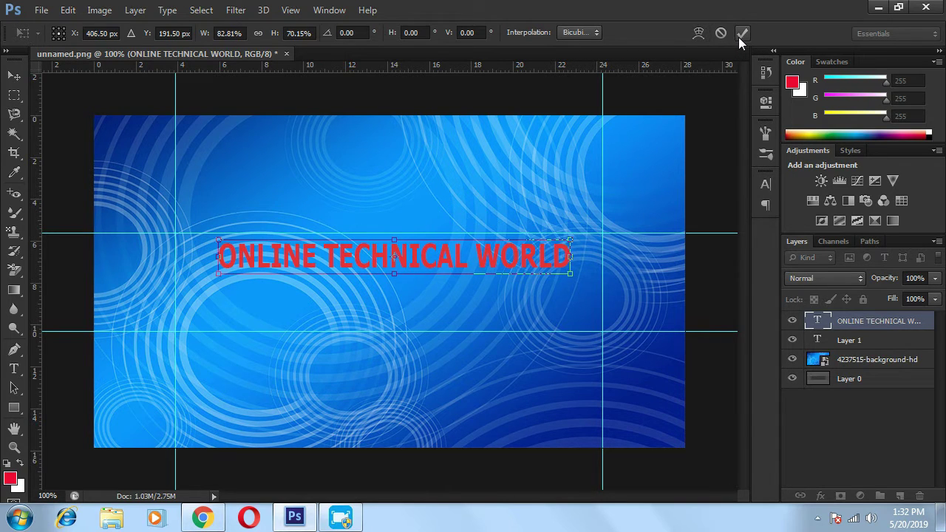
pyautogui.click(742, 34)
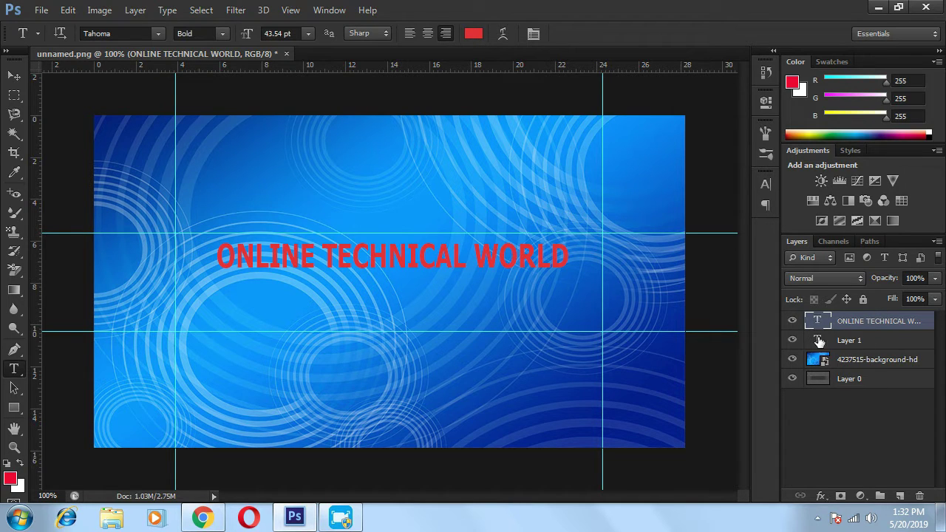
# - Apply a bright green Color Overlay (RGB 60, 255, 0) to the ONLINE TECHNICAL WORLD text layer
pyautogui.doubleClick(924, 321)
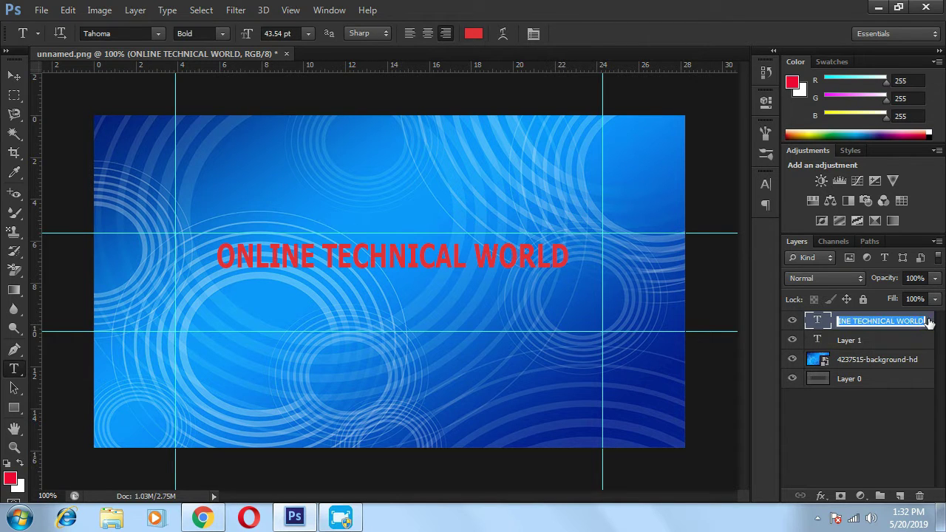
pyautogui.doubleClick(927, 321)
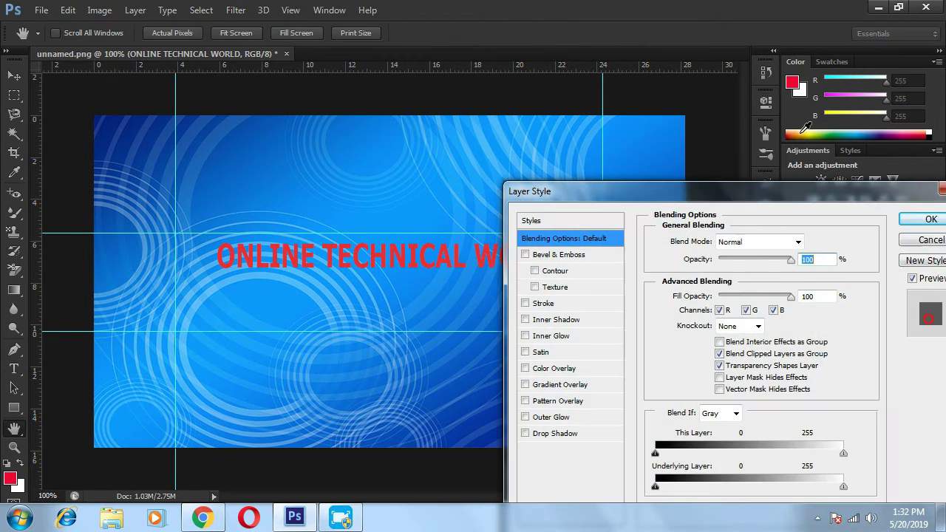
pyautogui.click(561, 369)
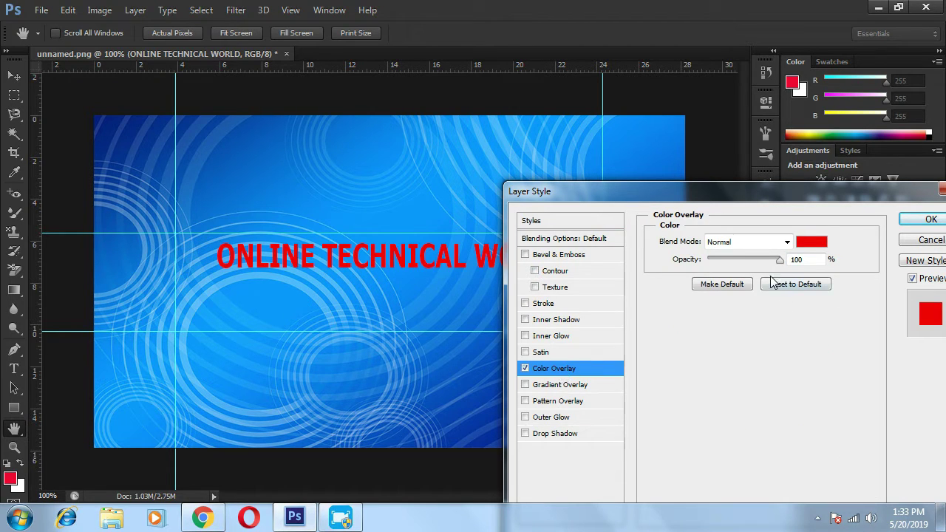
pyautogui.click(812, 243)
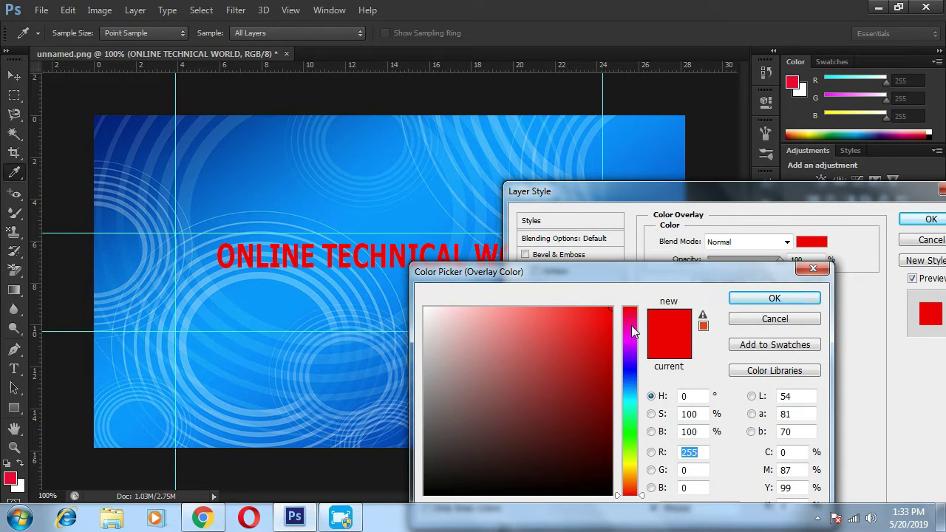
pyautogui.moveTo(631, 325); pyautogui.dragTo(627, 441)
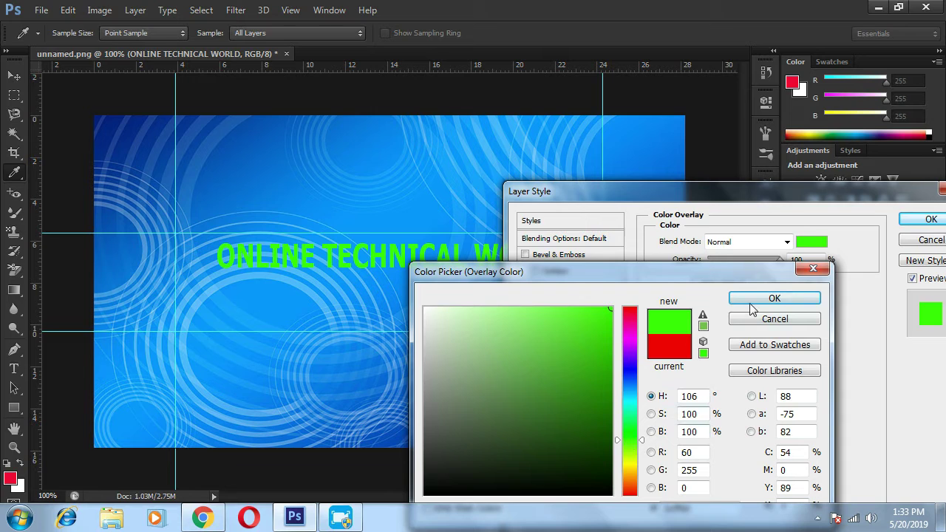
pyautogui.click(775, 300)
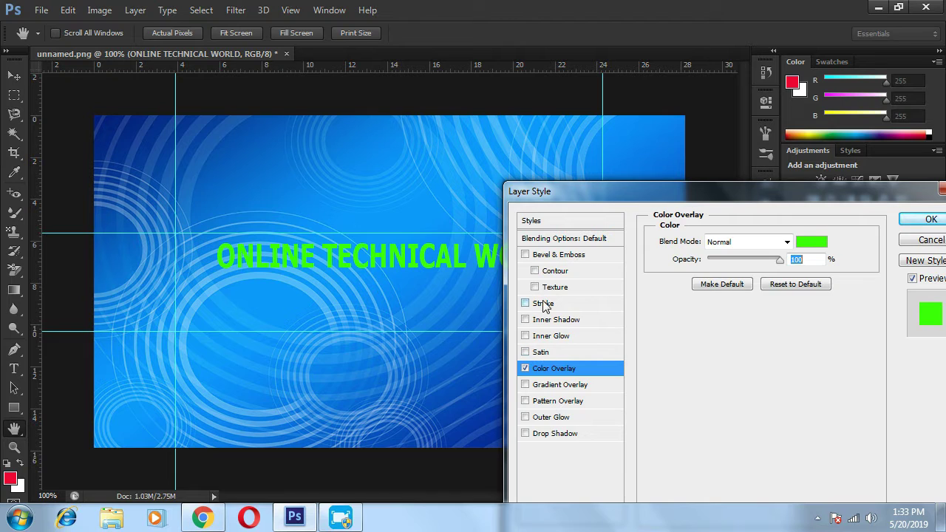
# - Add a 3 px outside stroke in red (RGB 248, 6, 6) and a drop shadow to the title text
pyautogui.click(573, 305)
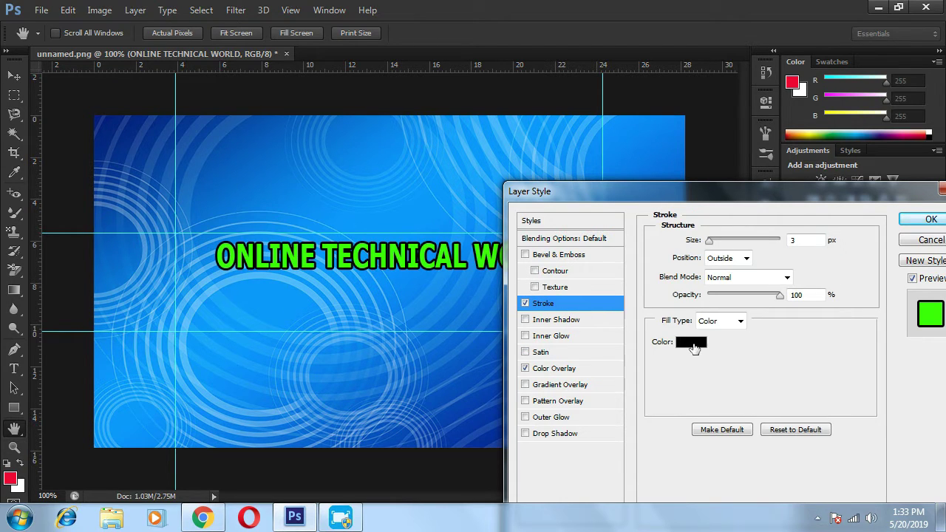
pyautogui.click(693, 343)
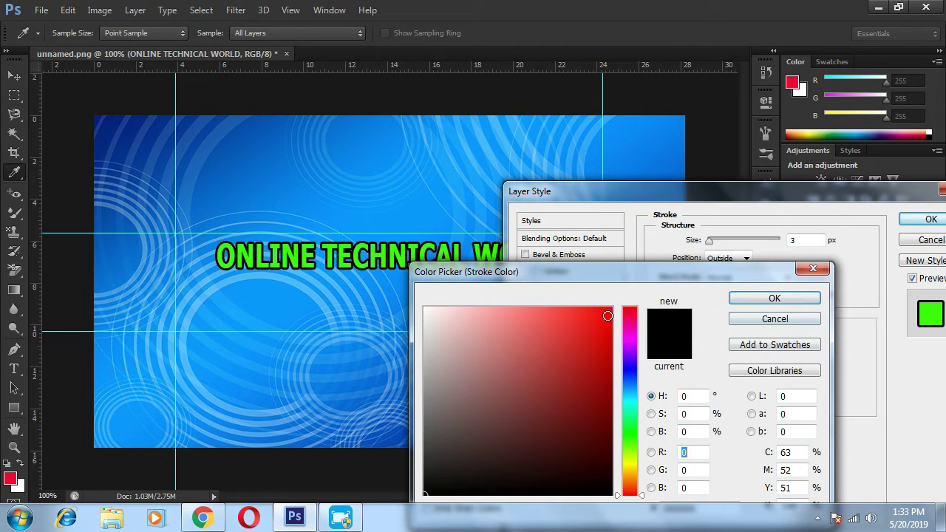
pyautogui.click(608, 312)
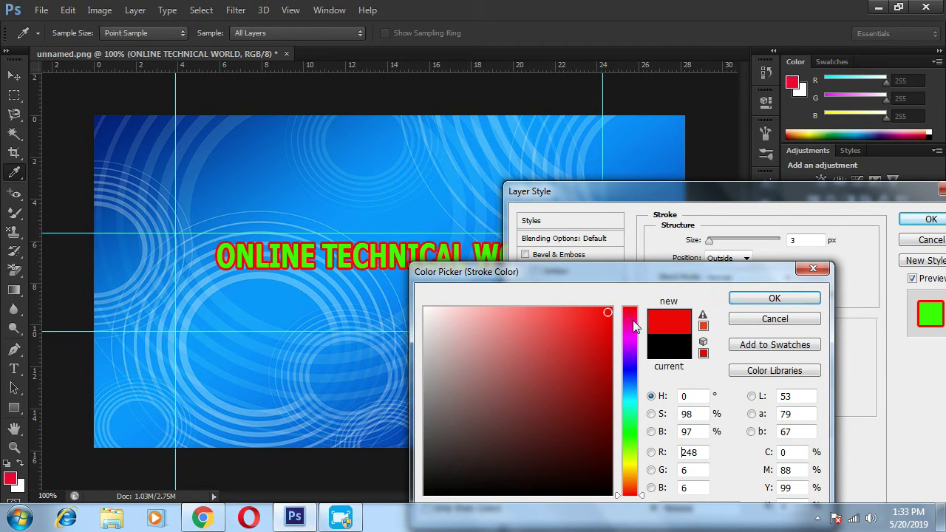
pyautogui.click(774, 299)
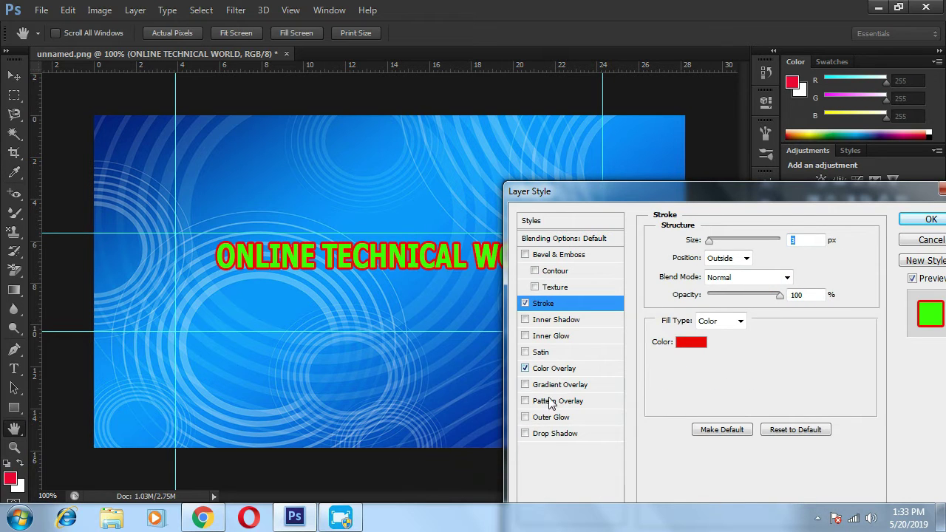
pyautogui.click(525, 434)
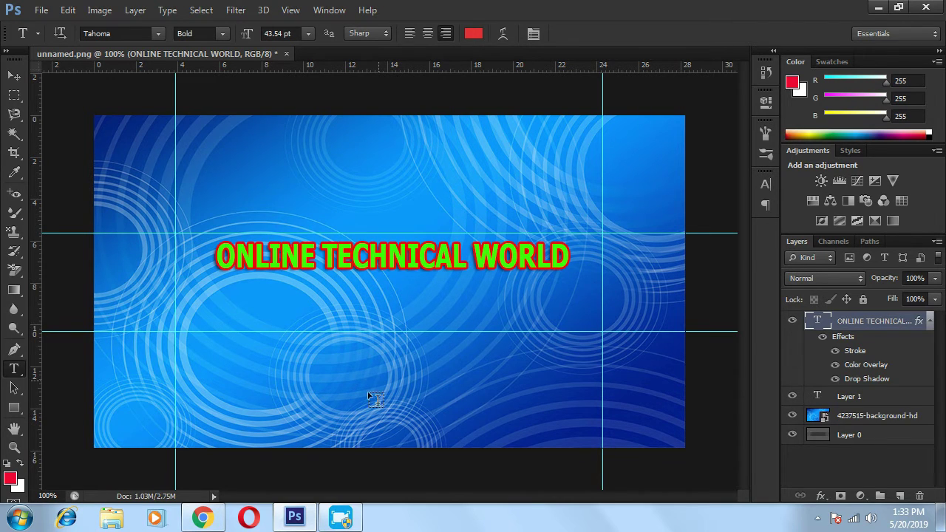
# - Switch to Chrome and look through the MOBILE PNG image search results for a phone picture with a transparent background
pyautogui.click(214, 522)
pyautogui.click(405, 22)
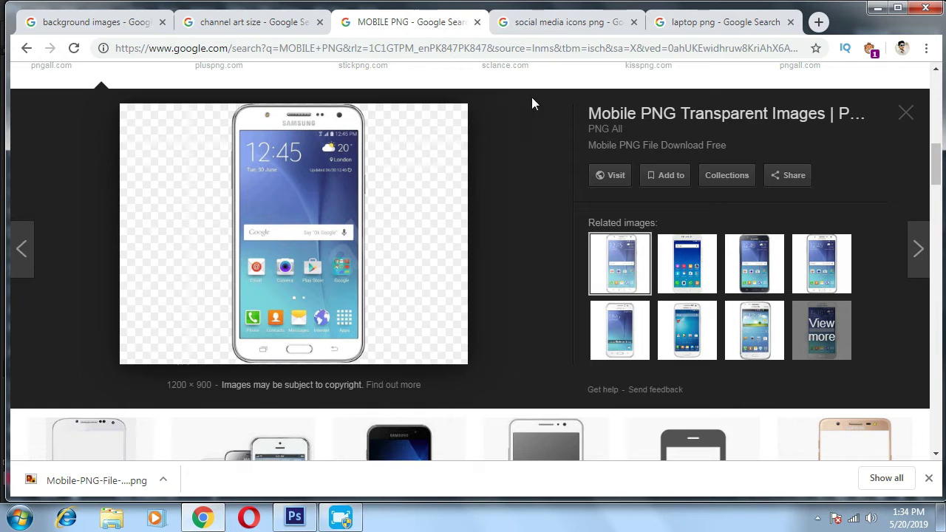
pyautogui.scroll(-5, 399, 153)
pyautogui.scroll(2, 400, 153)
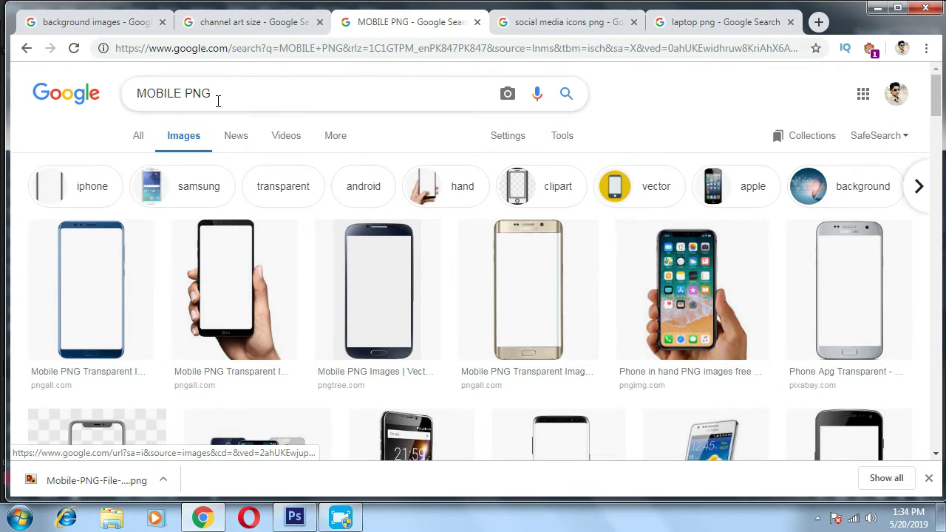
pyautogui.scroll(-5, 448, 272)
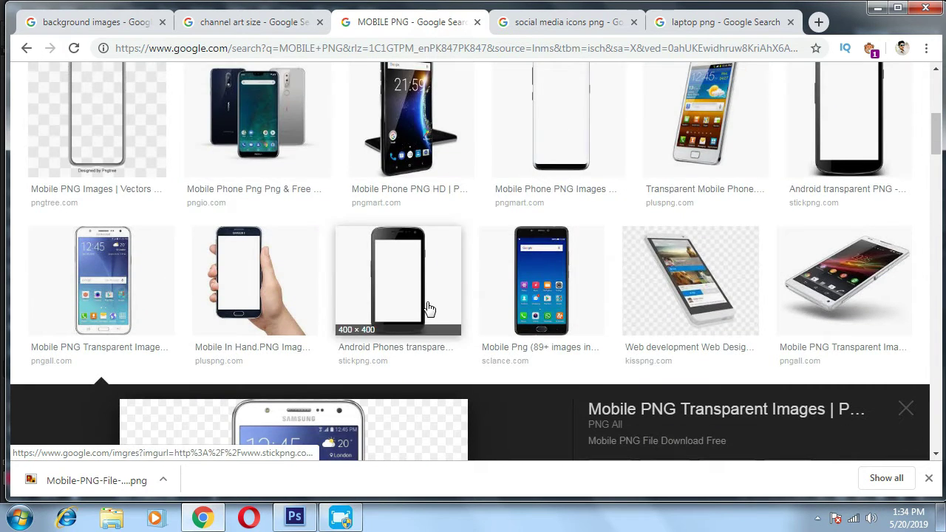
pyautogui.scroll(-4, 429, 311)
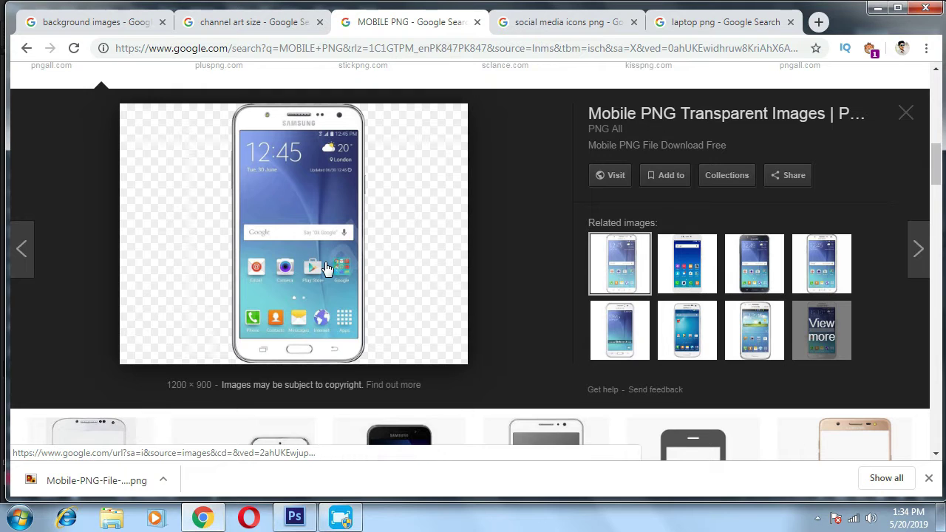
pyautogui.scroll(8, 323, 269)
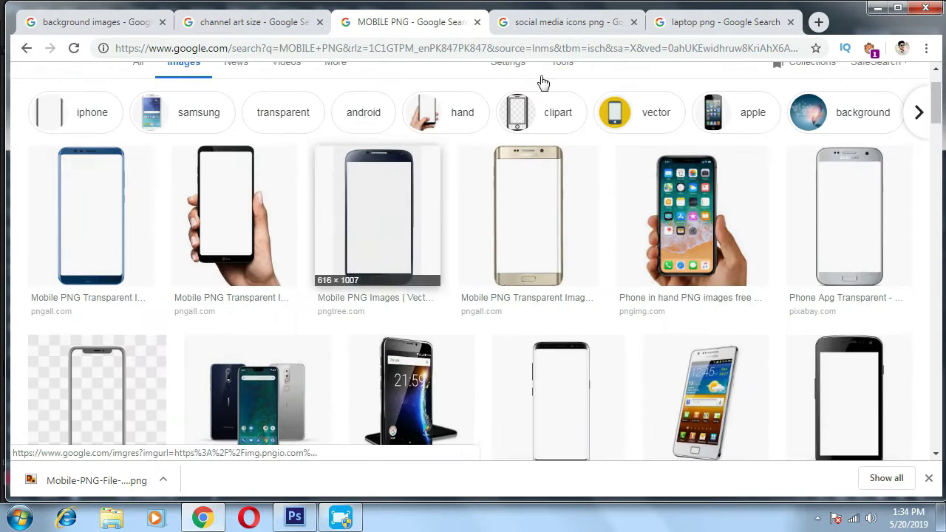
# - Look through the image search results for social media icons png and laptop png
pyautogui.click(547, 21)
pyautogui.scroll(-3, 527, 239)
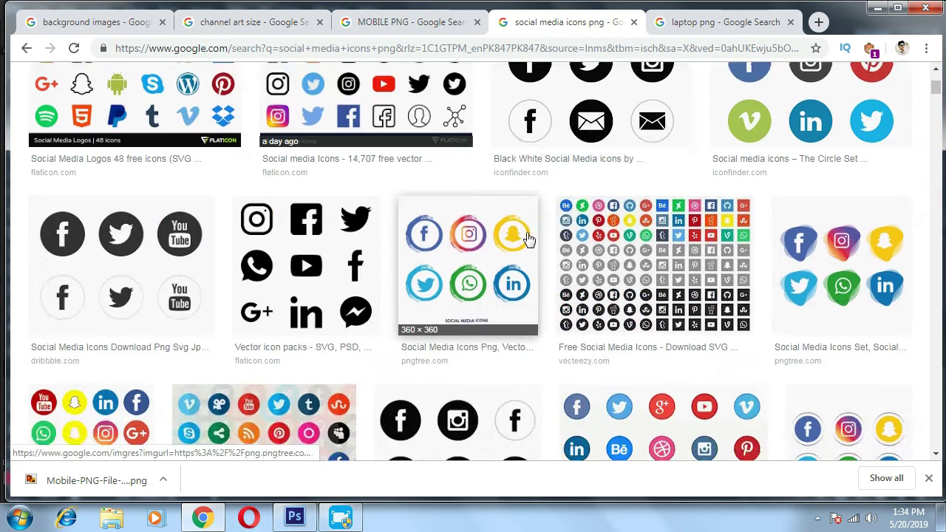
pyautogui.scroll(3, 543, 212)
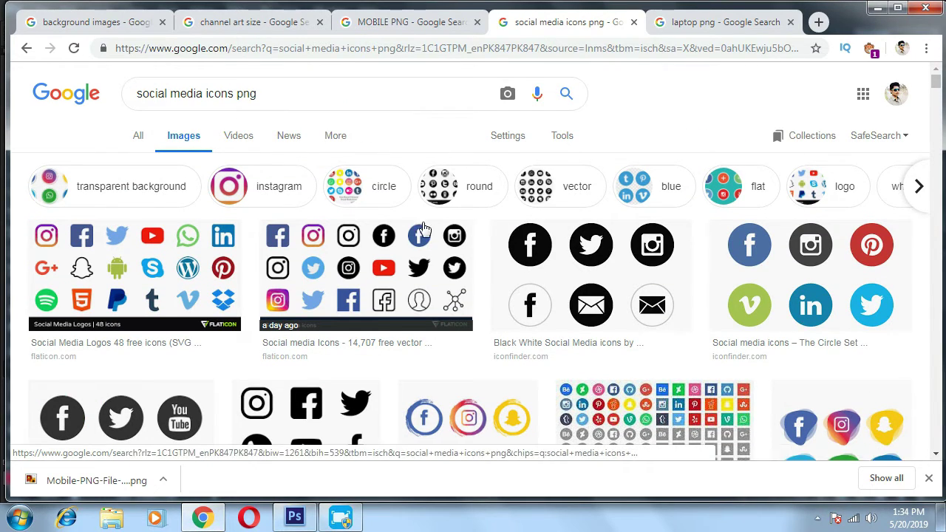
pyautogui.scroll(-6, 468, 238)
pyautogui.scroll(-4, 469, 240)
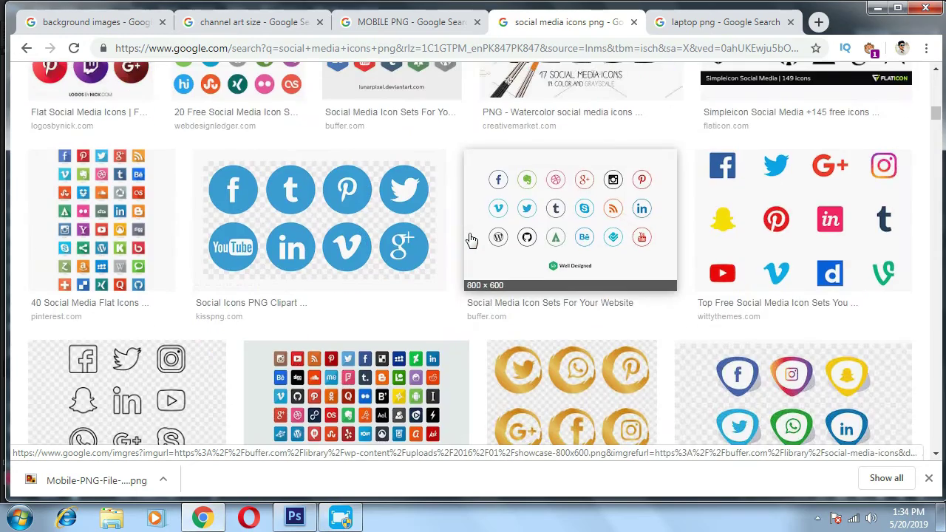
pyautogui.scroll(10, 469, 241)
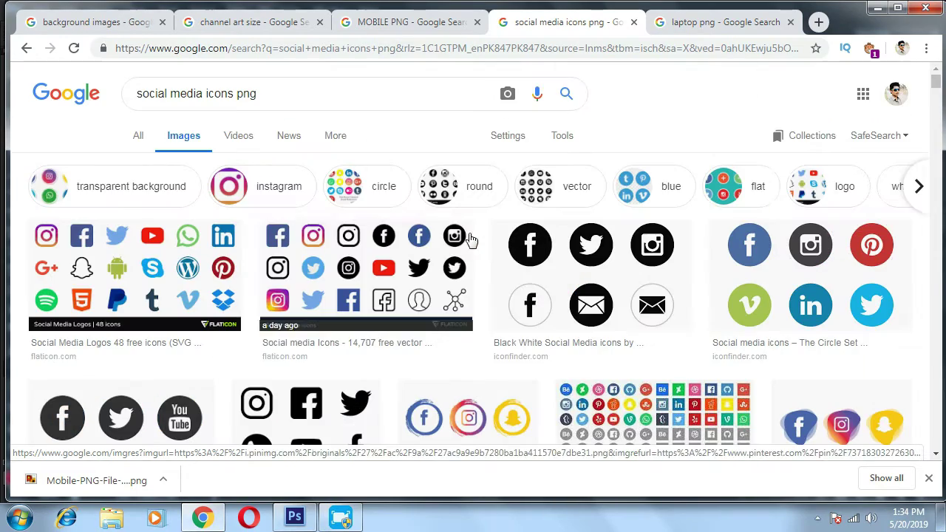
pyautogui.click(712, 24)
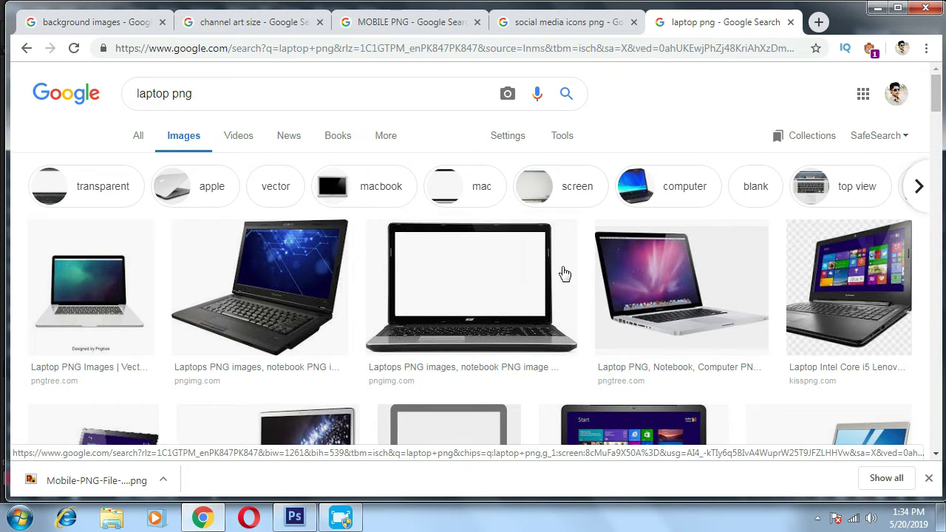
# - Place the png-download-free-software-4 and 3-2-happy-girl-png-hd images from the desktop into the Photoshop channel art at their initial size
pyautogui.click(877, 9)
pyautogui.click(874, 8)
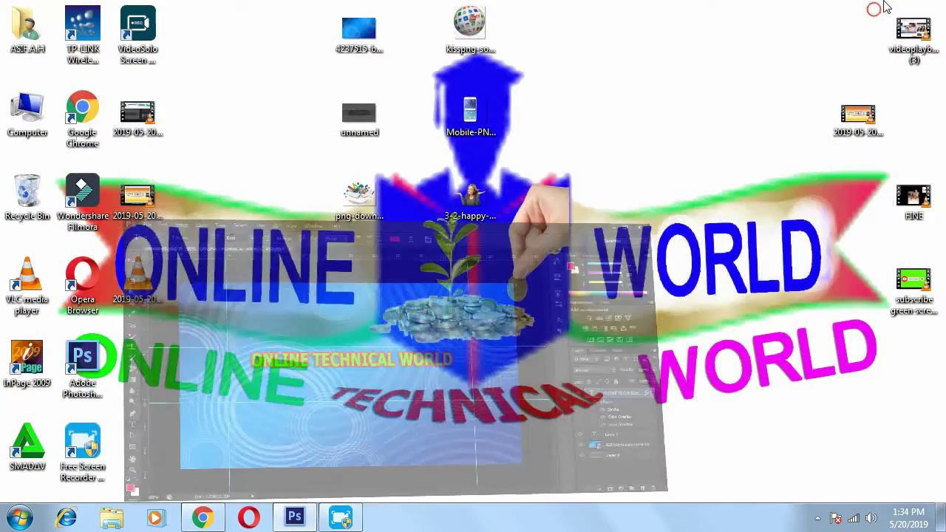
pyautogui.moveTo(336, 191); pyautogui.dragTo(334, 309)
pyautogui.click(743, 33)
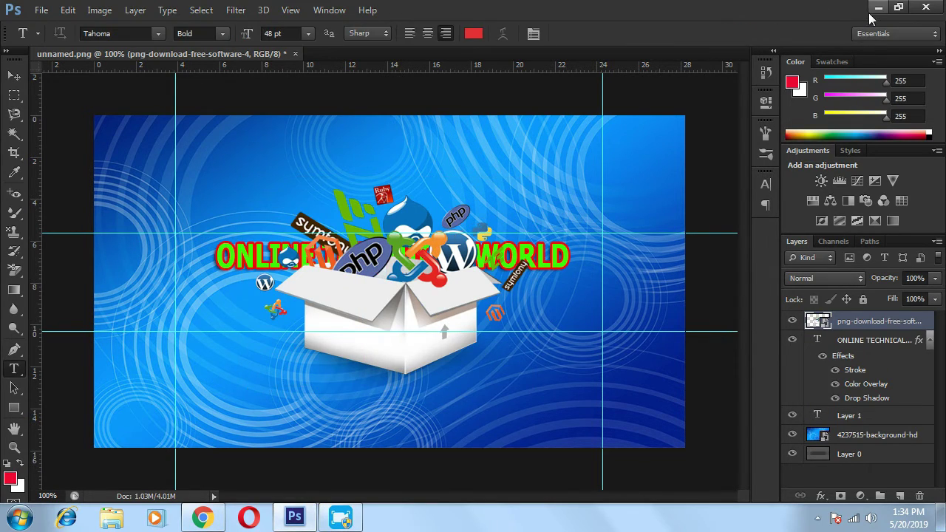
pyautogui.click(878, 8)
pyautogui.moveTo(473, 203); pyautogui.dragTo(688, 148)
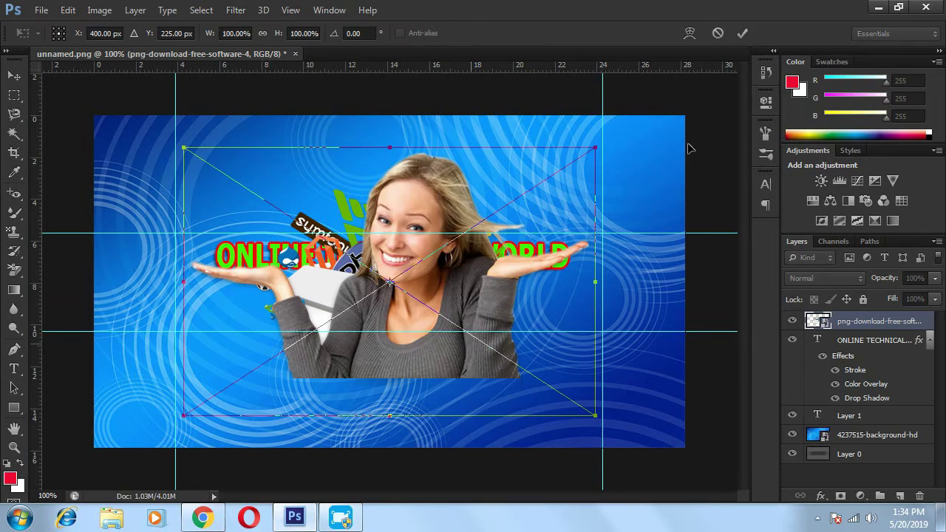
pyautogui.click(746, 31)
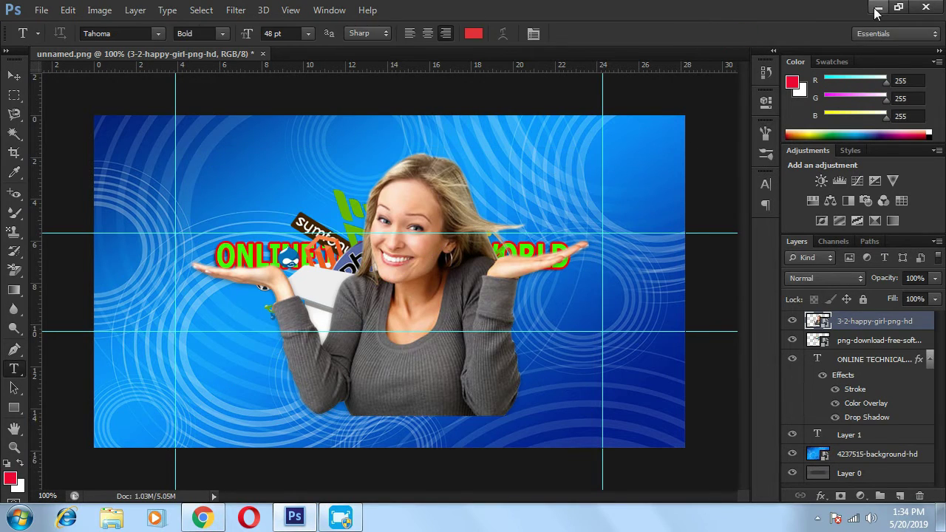
# - Place the Mobile-PNG-File-Download-Free image from the desktop and scale it to 8.00% width and 7.33% height below the start of the title
pyautogui.click(877, 7)
pyautogui.moveTo(484, 113); pyautogui.dragTo(580, 7)
pyautogui.click(743, 32)
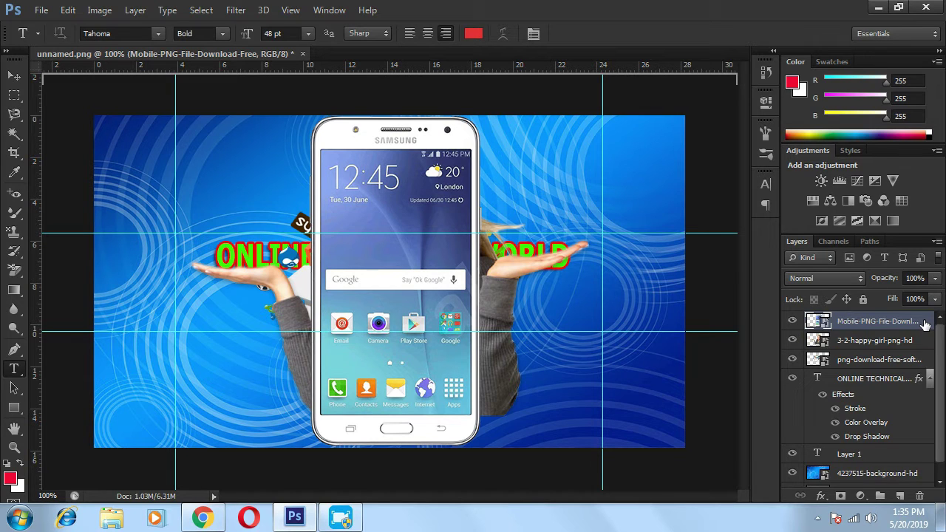
pyautogui.hotkey('ctrl', 't')
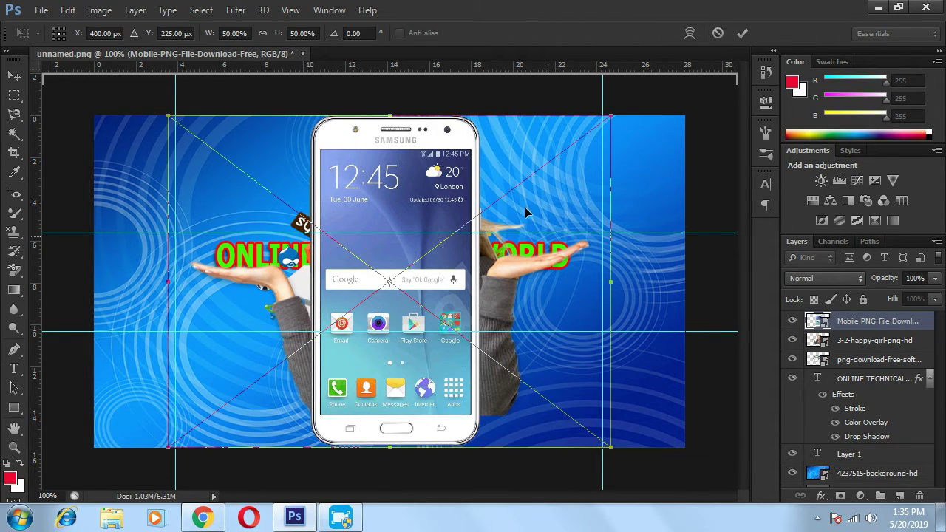
pyautogui.moveTo(607, 117); pyautogui.dragTo(239, 292)
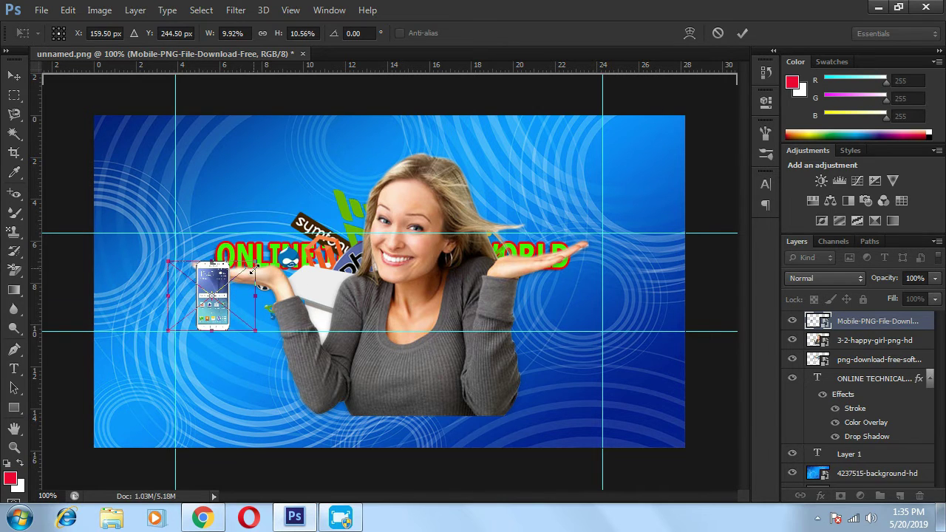
pyautogui.moveTo(255, 260); pyautogui.dragTo(228, 293)
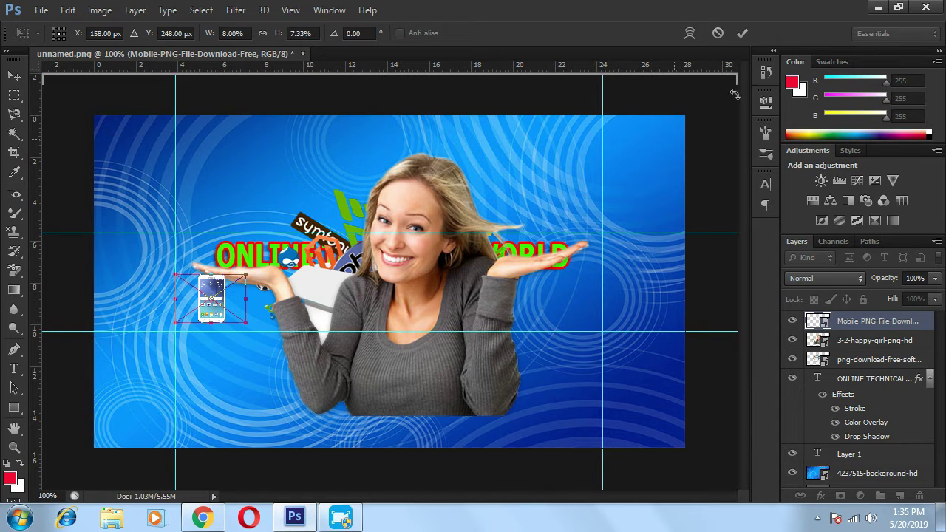
pyautogui.click(742, 32)
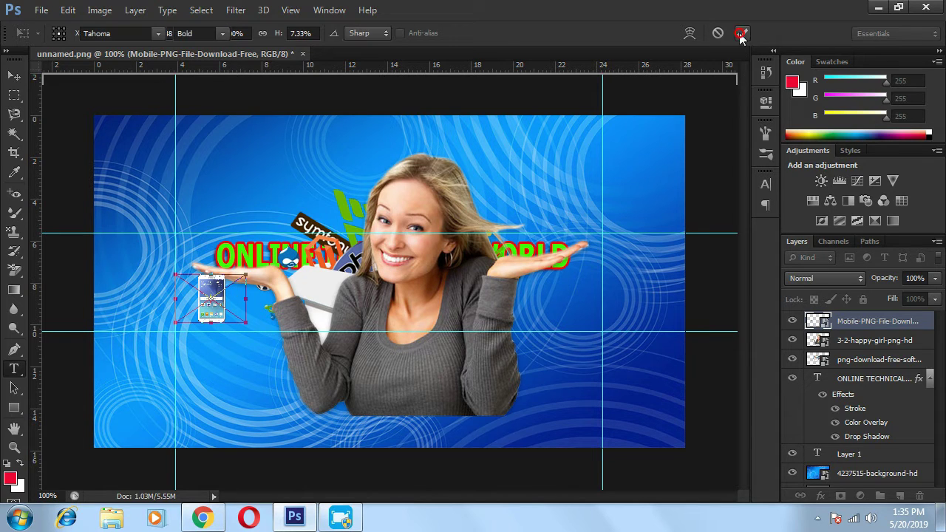
# - Scale the 3-2-happy-girl-png-hd image to 31.18% width and 36.54% height and position it just past the end of the title, across the vertical guide
pyautogui.click(895, 341)
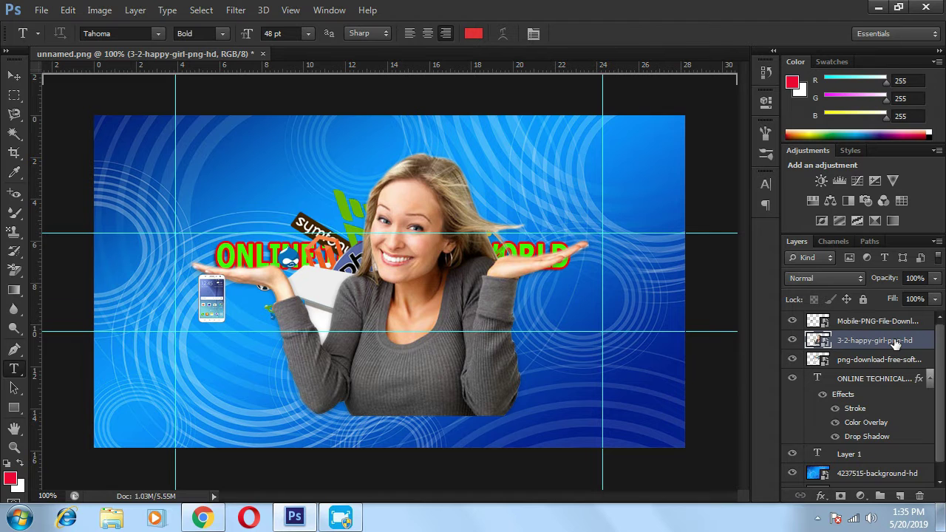
pyautogui.hotkey('ctrl', 't')
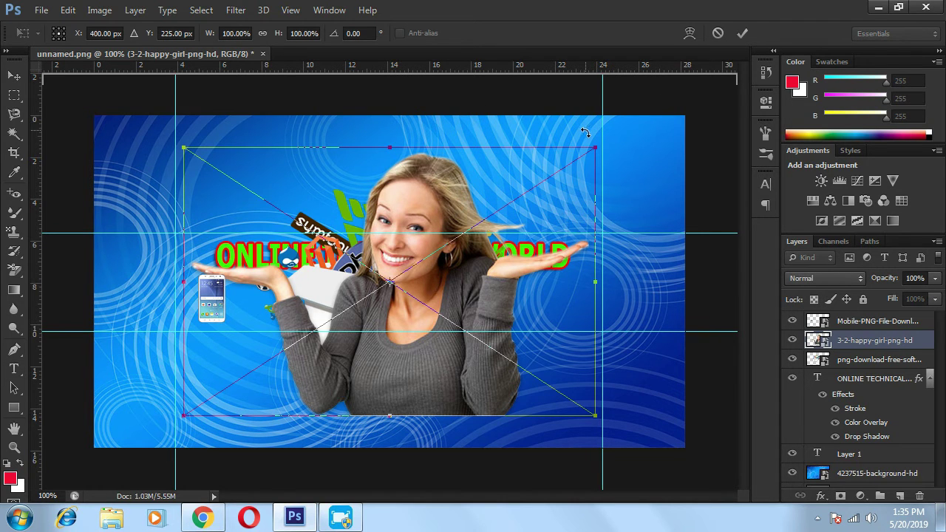
pyautogui.moveTo(595, 148); pyautogui.dragTo(311, 322)
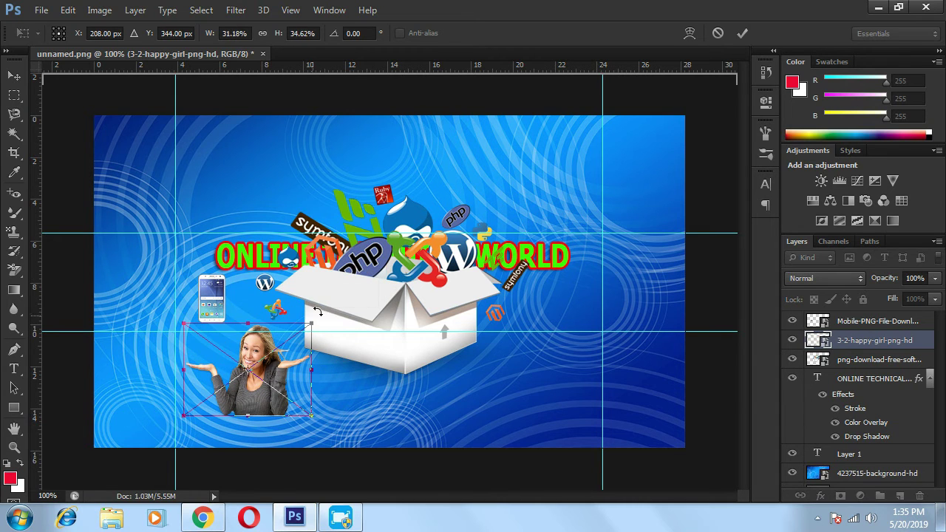
pyautogui.moveTo(277, 369); pyautogui.dragTo(648, 281)
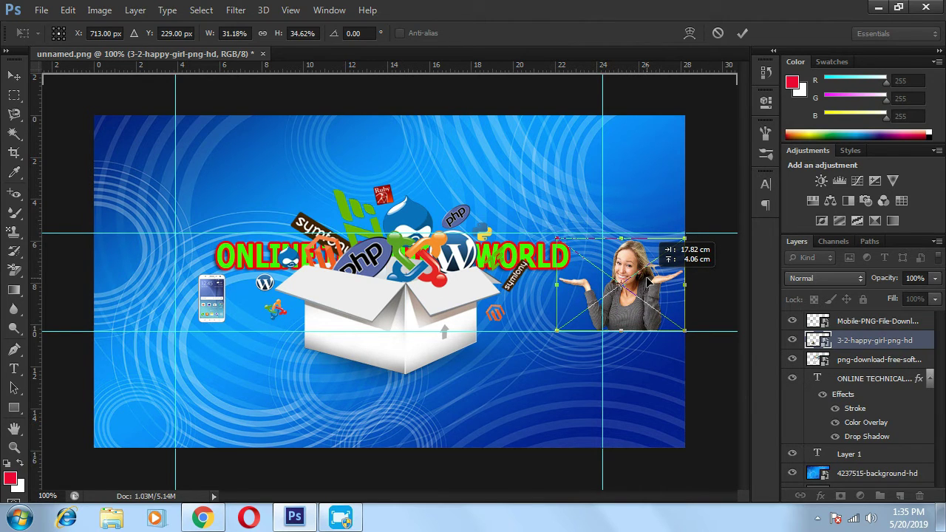
pyautogui.moveTo(648, 280); pyautogui.dragTo(648, 280)
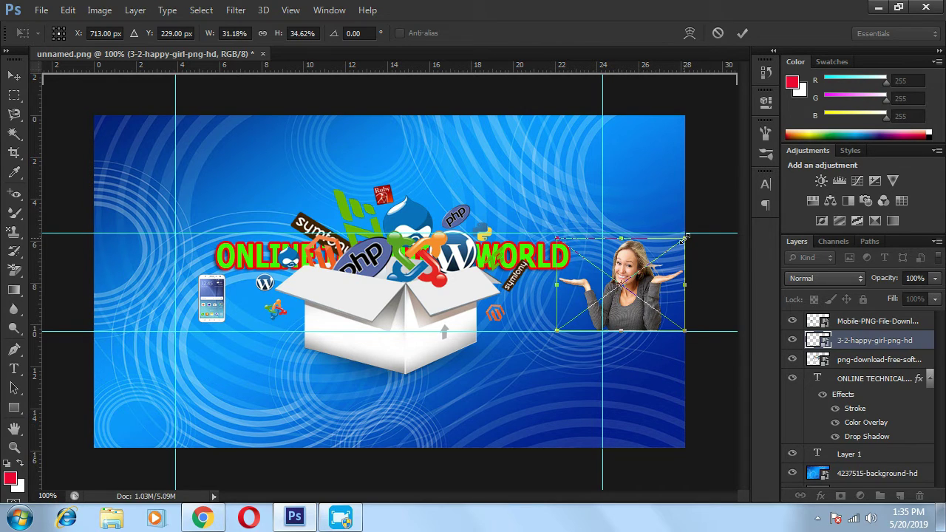
pyautogui.moveTo(683, 237); pyautogui.dragTo(688, 232)
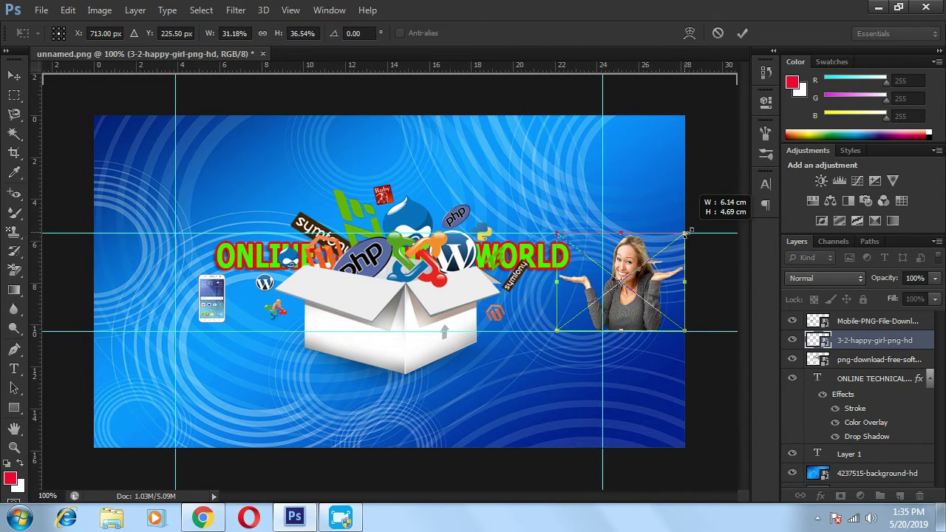
pyautogui.moveTo(640, 280); pyautogui.dragTo(622, 283)
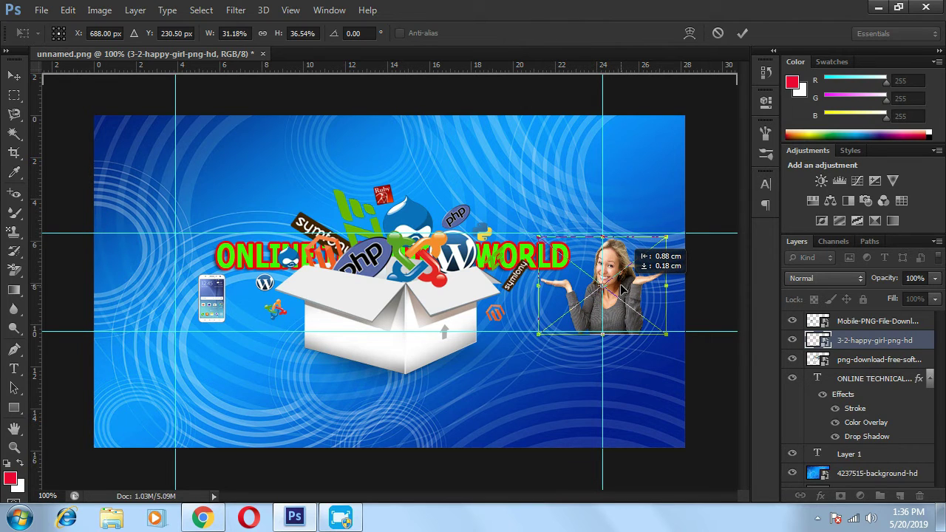
pyautogui.moveTo(624, 290); pyautogui.dragTo(625, 289)
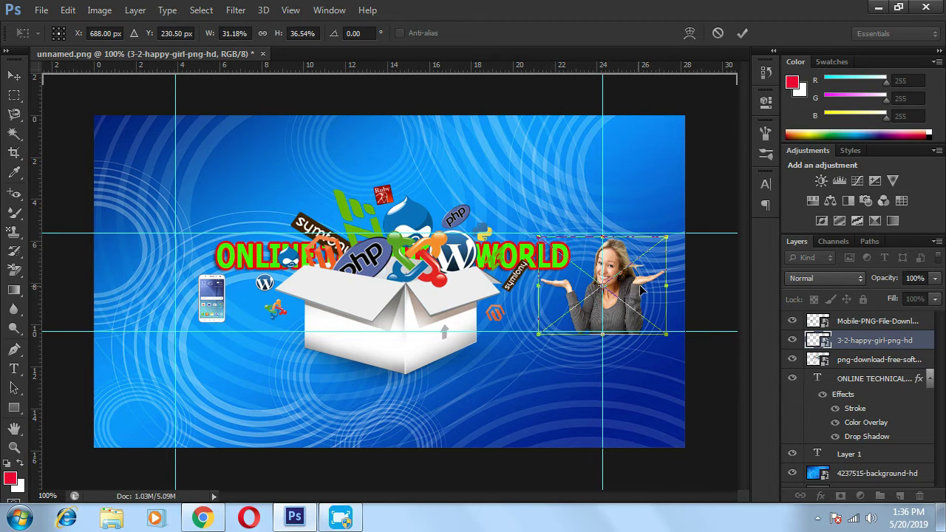
pyautogui.moveTo(640, 290); pyautogui.dragTo(646, 290)
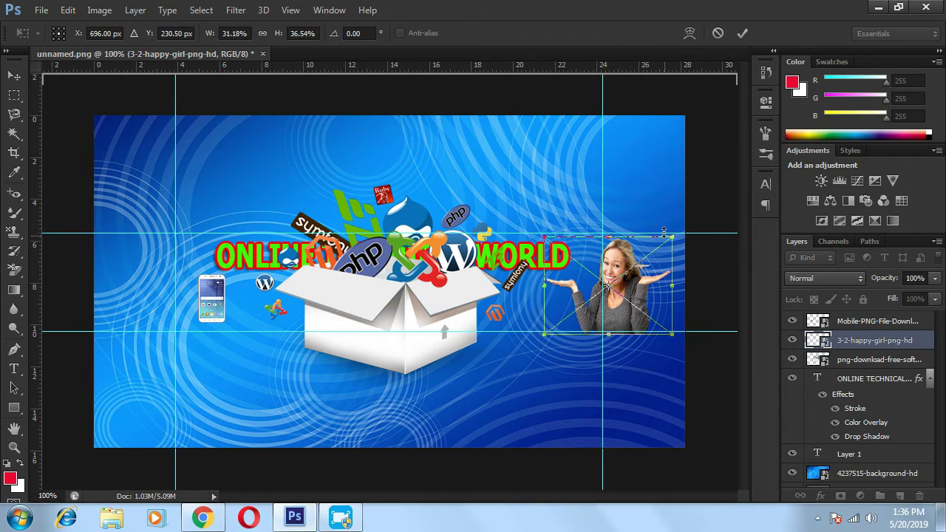
pyautogui.click(744, 35)
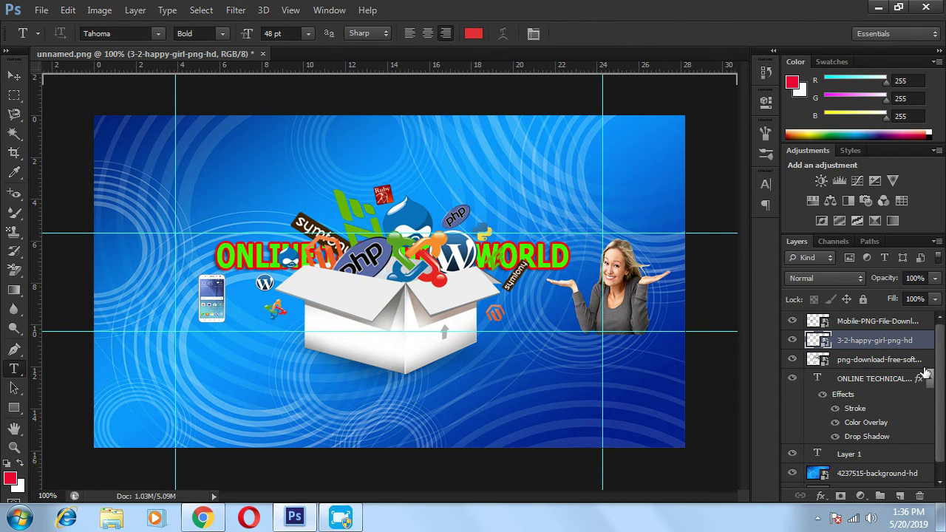
# - Shrink the png-download-free-software-4 box image to a small picture and place it below the title, between the phone and the woman
pyautogui.click(879, 359)
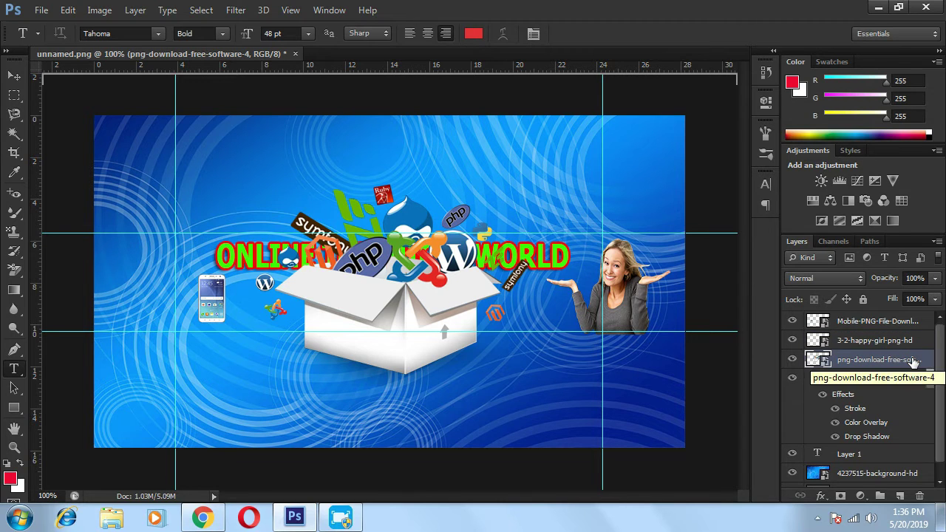
pyautogui.hotkey('ctrl', 't')
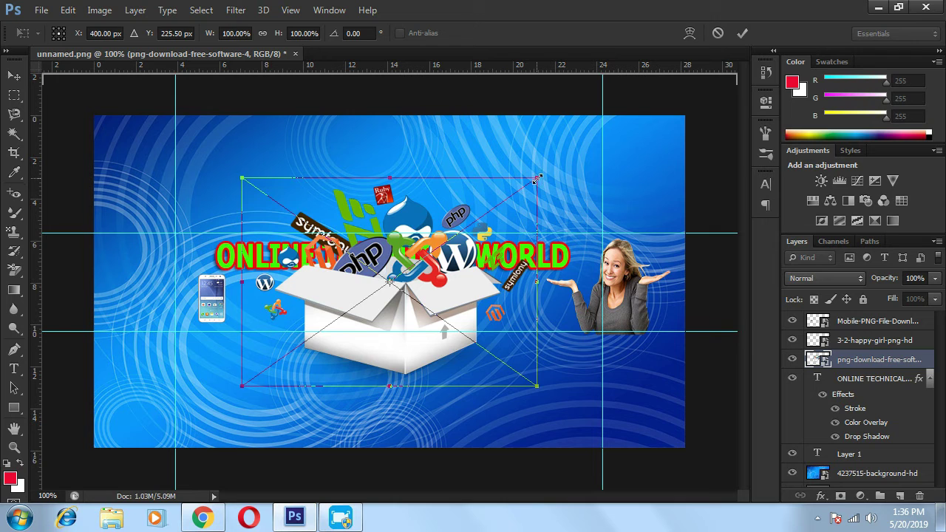
pyautogui.moveTo(537, 178); pyautogui.dragTo(324, 296)
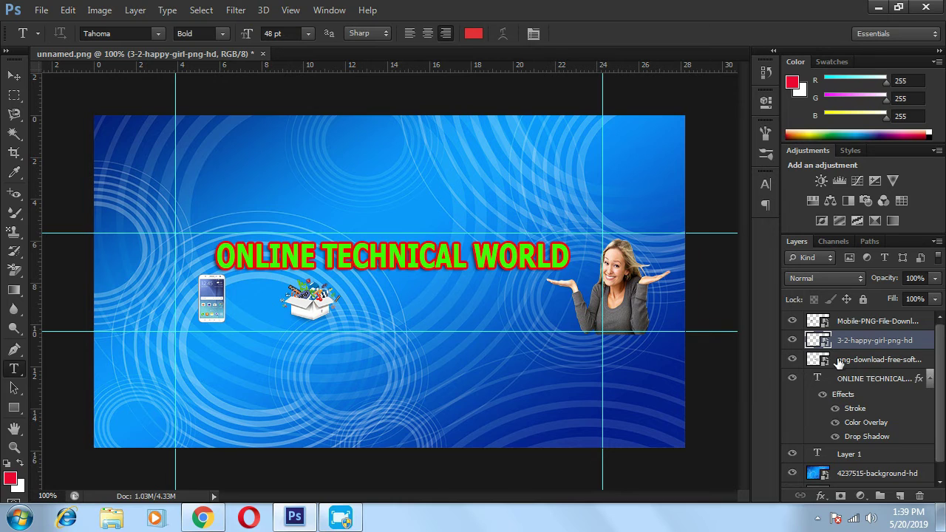
# - Move the Mobile-PNG-File-Download-Free phone image to the other side of the software box, under the word TECHNICAL
pyautogui.click(894, 322)
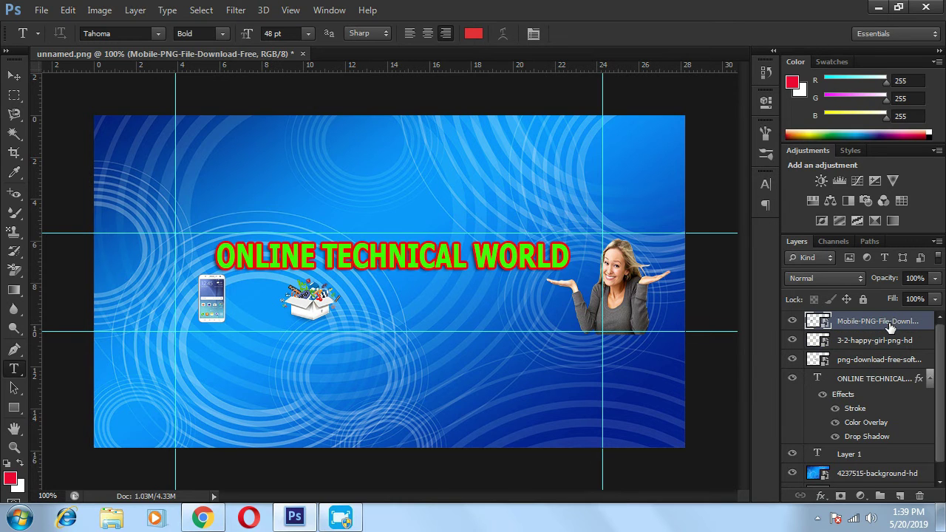
pyautogui.hotkey('ctrl', 't')
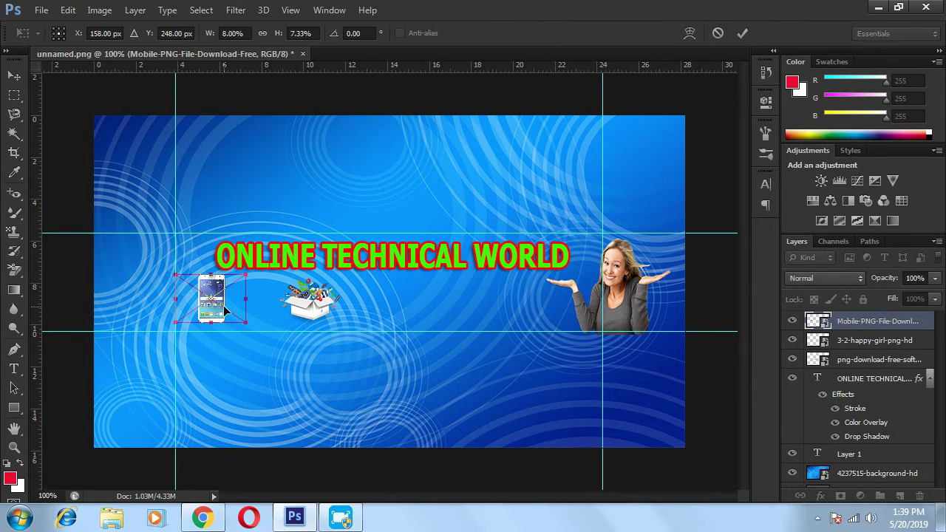
pyautogui.moveTo(229, 312); pyautogui.dragTo(374, 309)
pyautogui.click(742, 34)
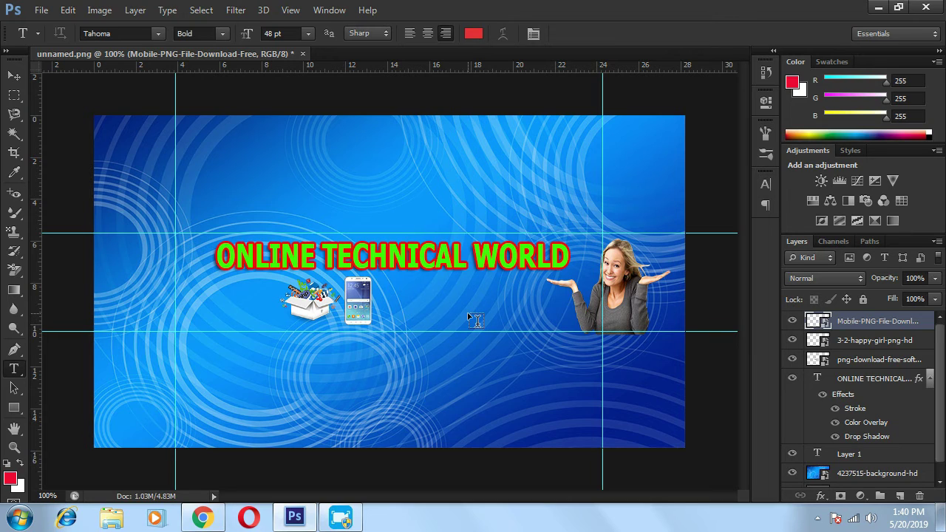
# - Save the channel art to the desktop as a JPEG named GG with High quality 8 and Baseline ("Standard") format
pyautogui.click(40, 10)
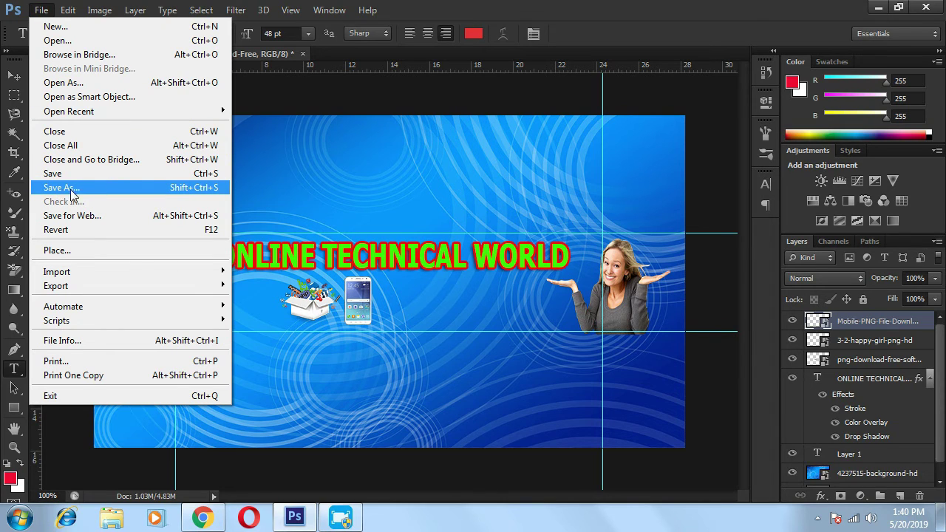
pyautogui.click(122, 186)
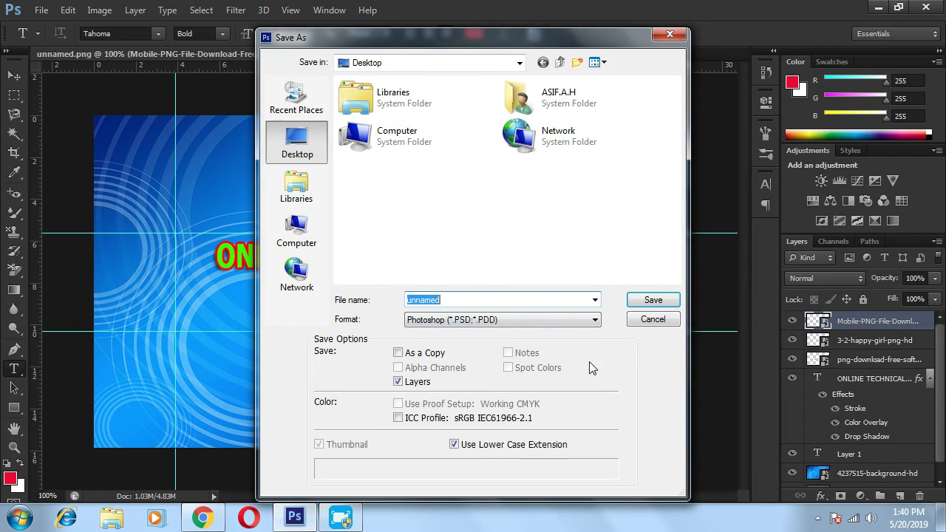
pyautogui.click(595, 319)
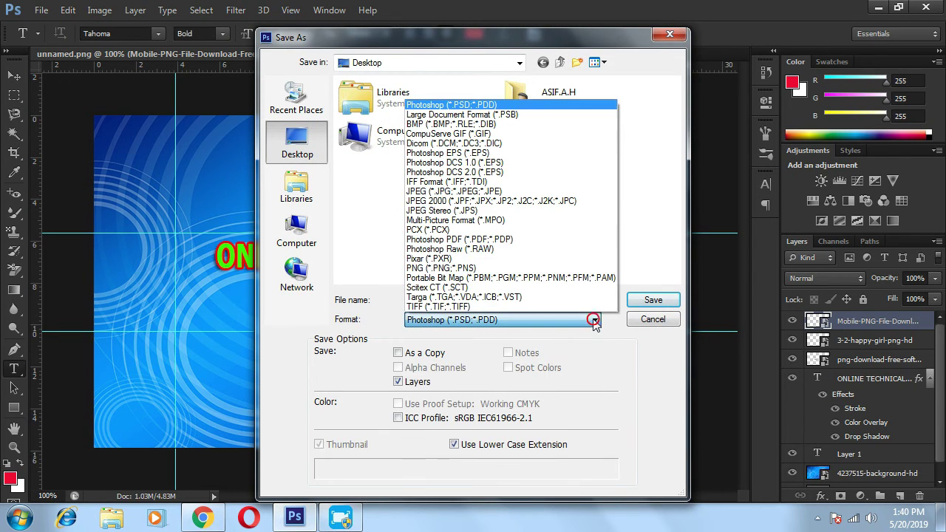
pyautogui.click(477, 191)
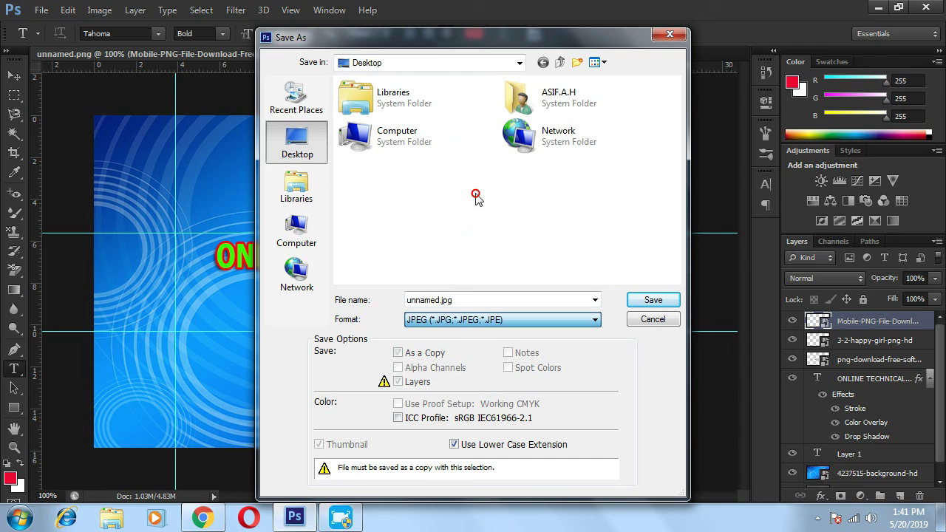
pyautogui.doubleClick(488, 300)
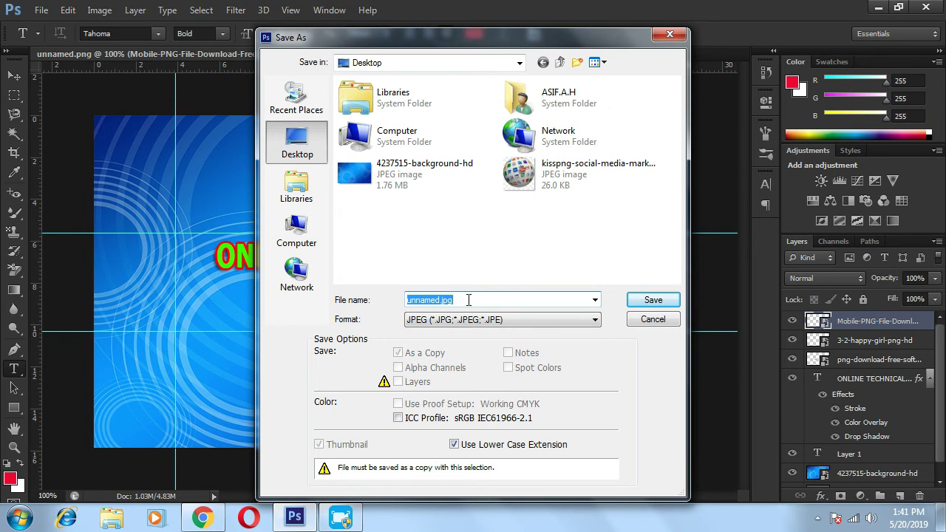
pyautogui.write('GG')
pyautogui.click(640, 300)
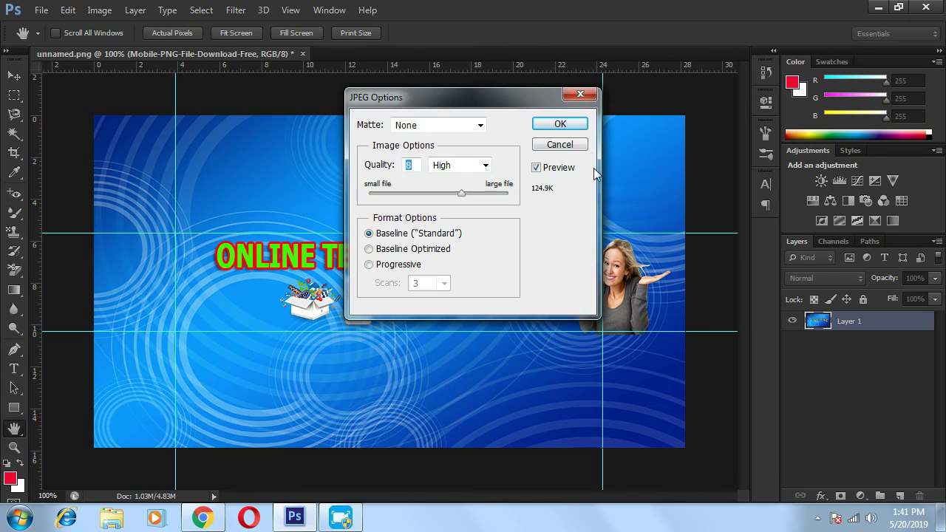
pyautogui.click(571, 125)
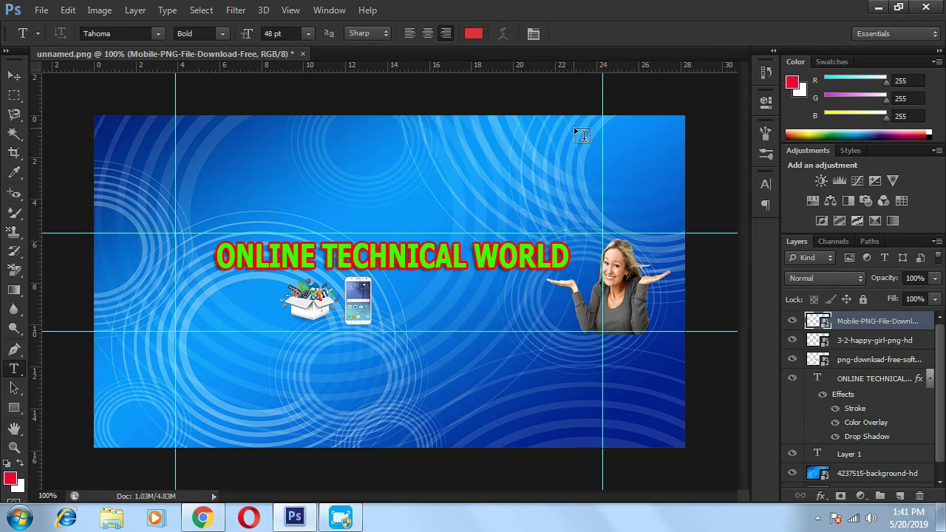
# - Switch to the desktop and open the saved GG image in Windows Photo Viewer to check the finished channel art
pyautogui.click(877, 9)
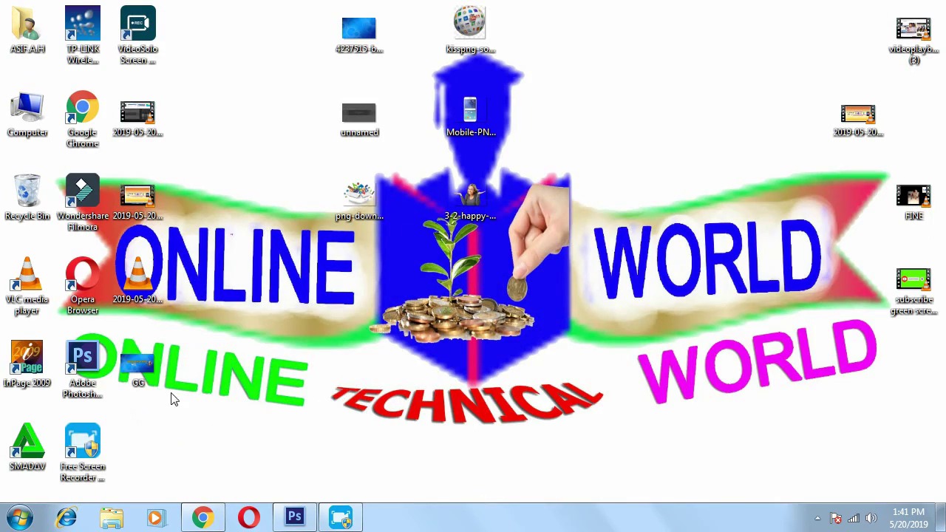
pyautogui.doubleClick(140, 372)
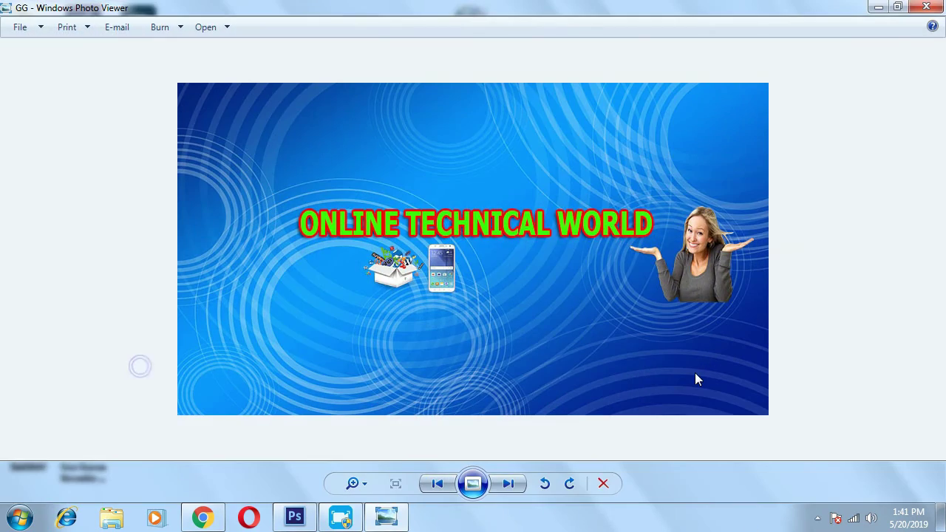